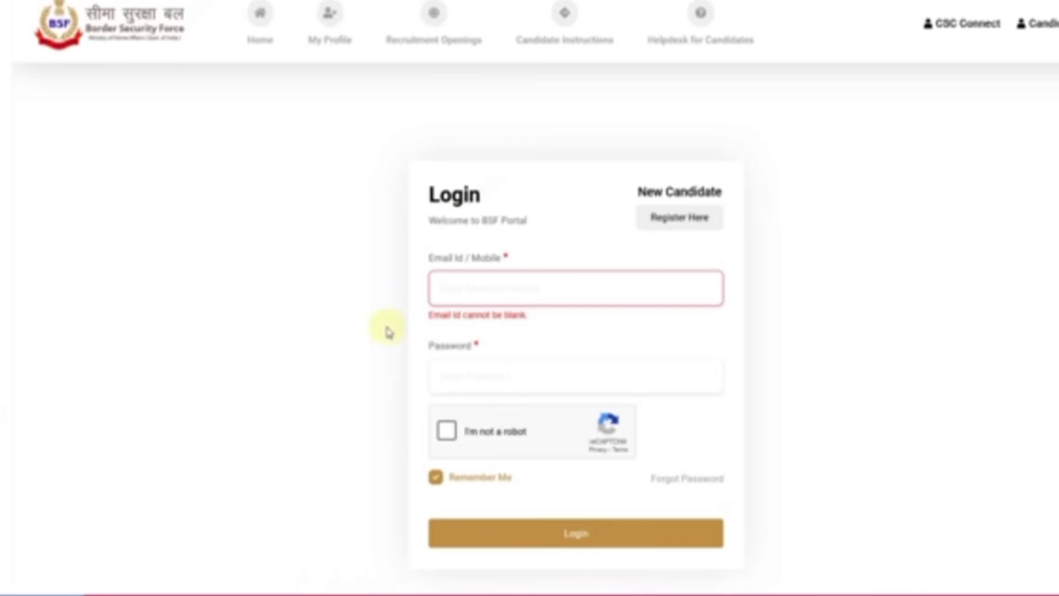
Open the new candidate registration form and start the candidate's name entry under Personal Information
scroll(388, 331, down, 2)
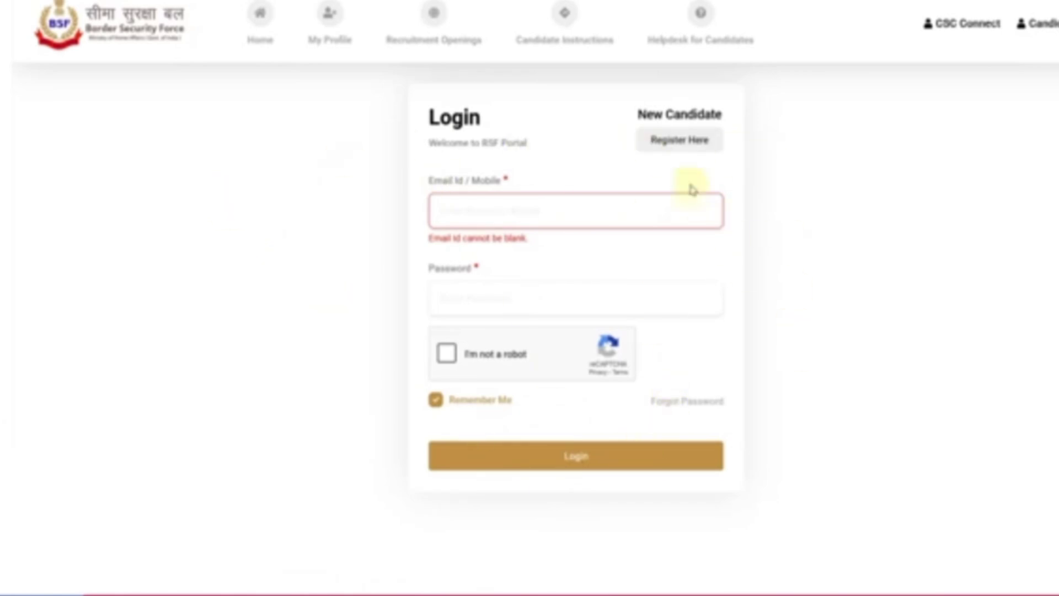
click(669, 141)
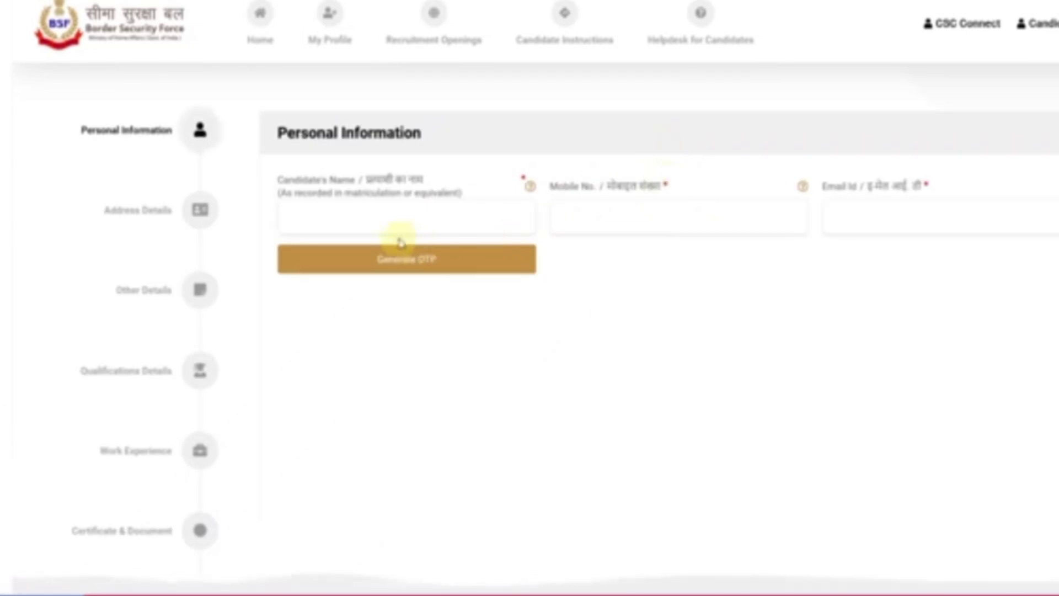
click(391, 220)
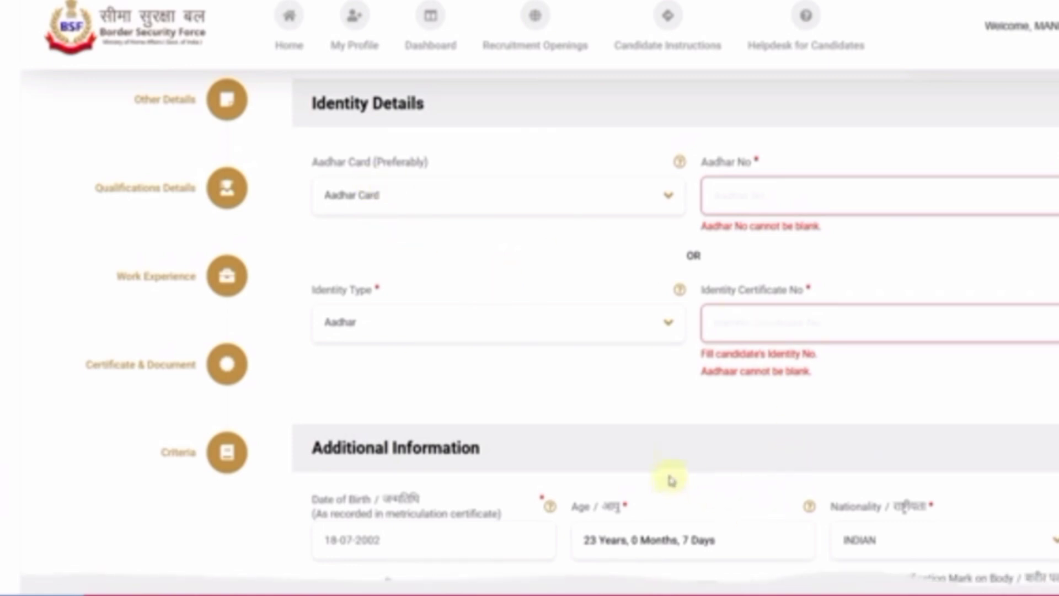
Check the Aadhar Card choice and number field in Identity Details, and select Aadhar as the identity type
click(364, 213)
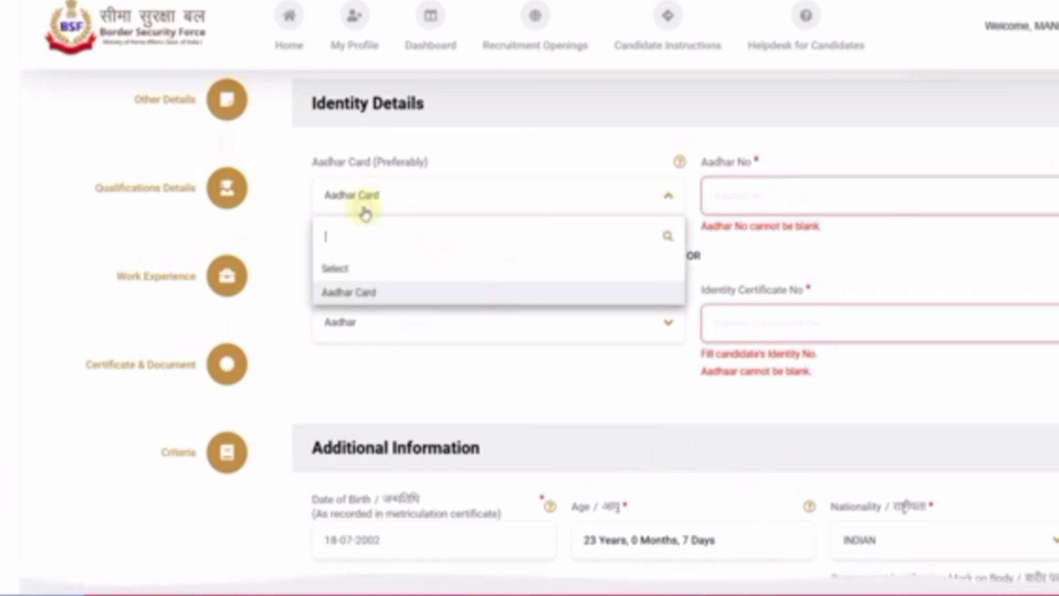
click(814, 209)
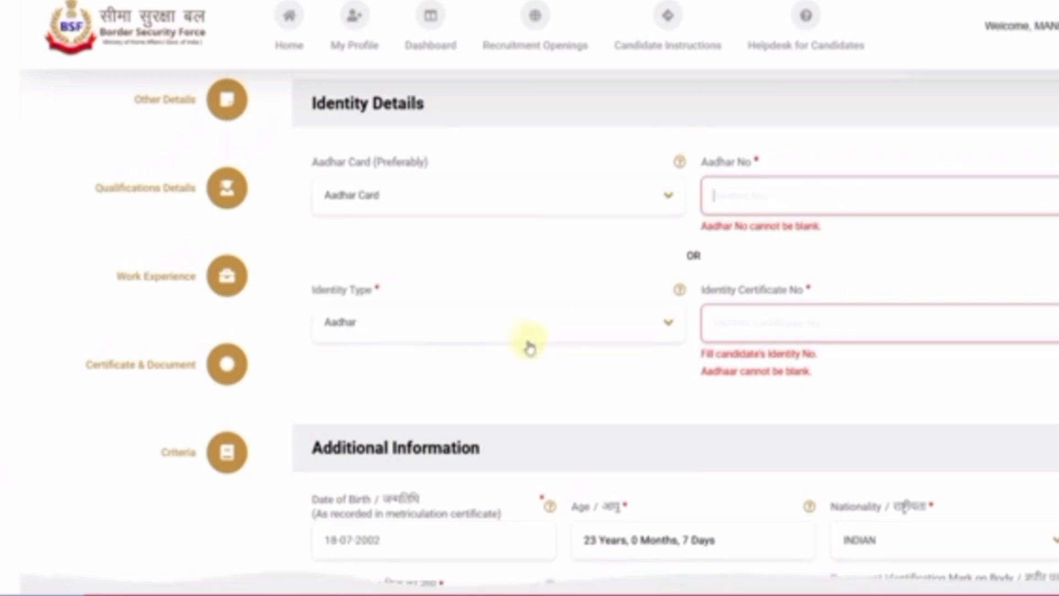
click(479, 329)
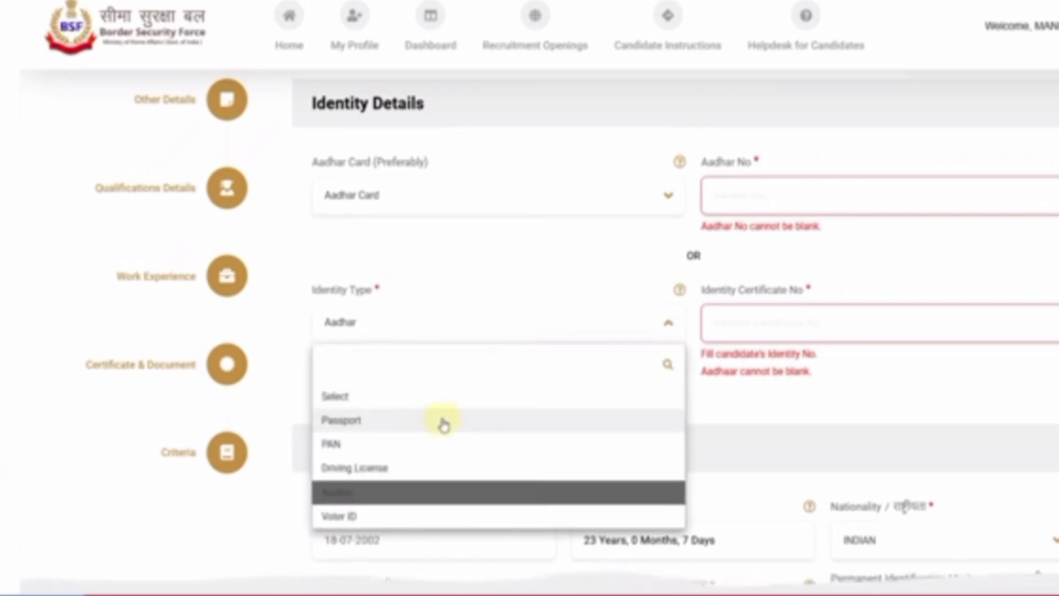
click(373, 498)
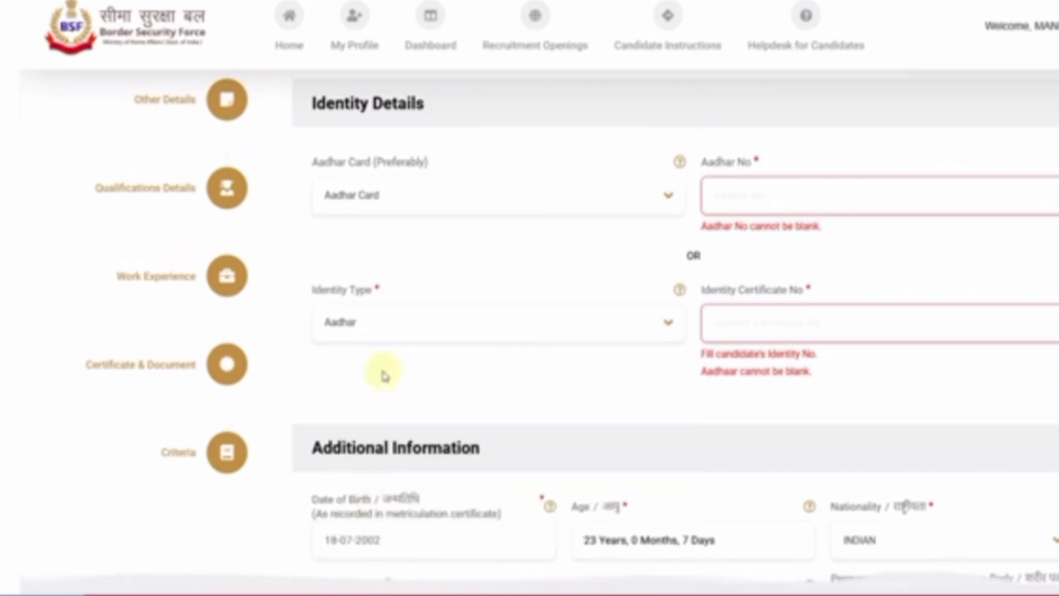
Examine the Additional Information fields for date of birth, nationality, parents' names, identification mark, gender and marital status
scroll(700, 378, down, 2)
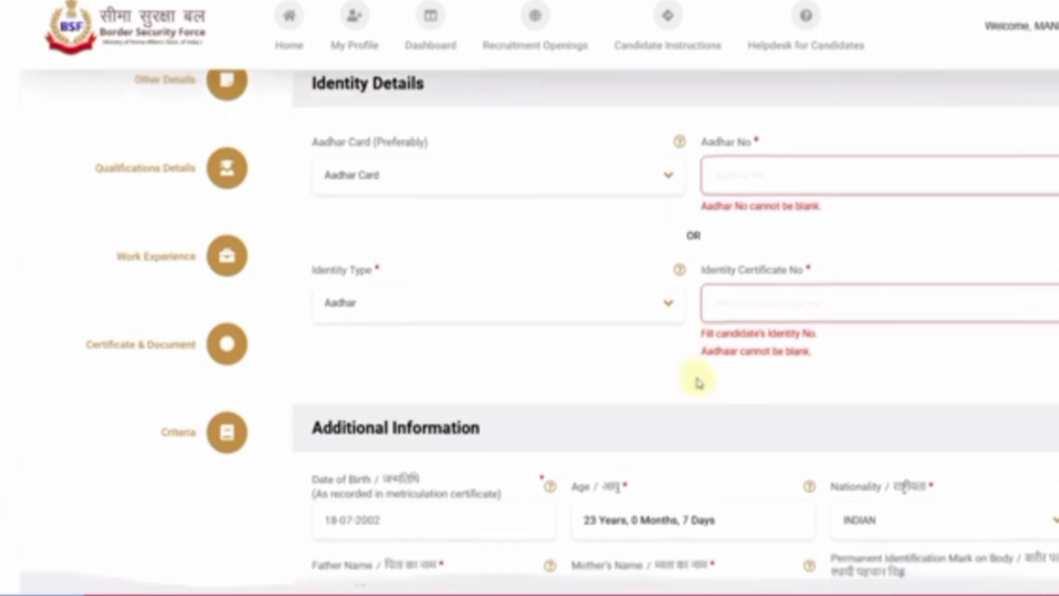
scroll(640, 378, down, 4)
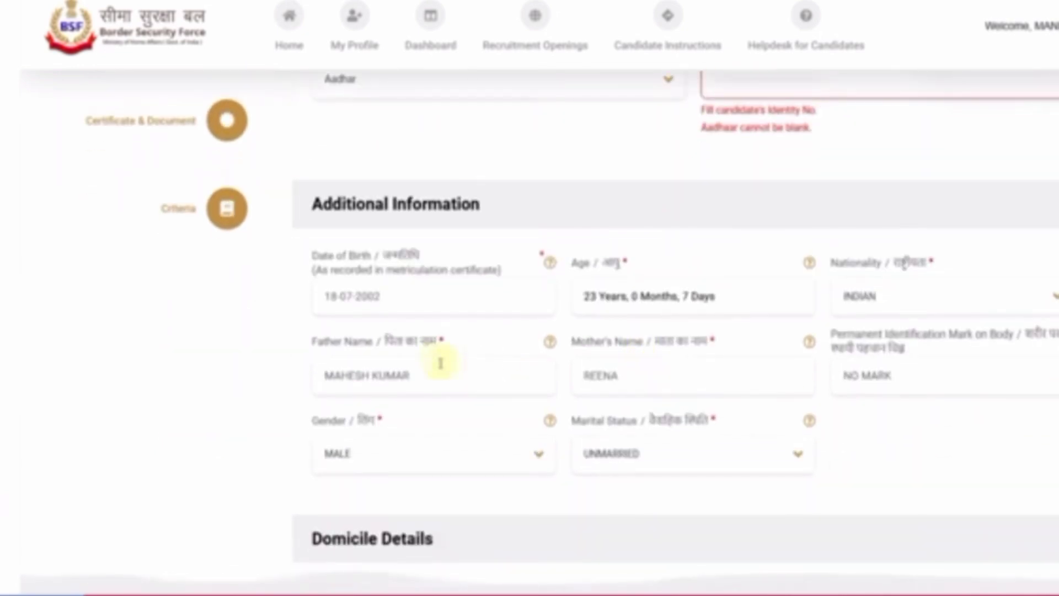
click(409, 303)
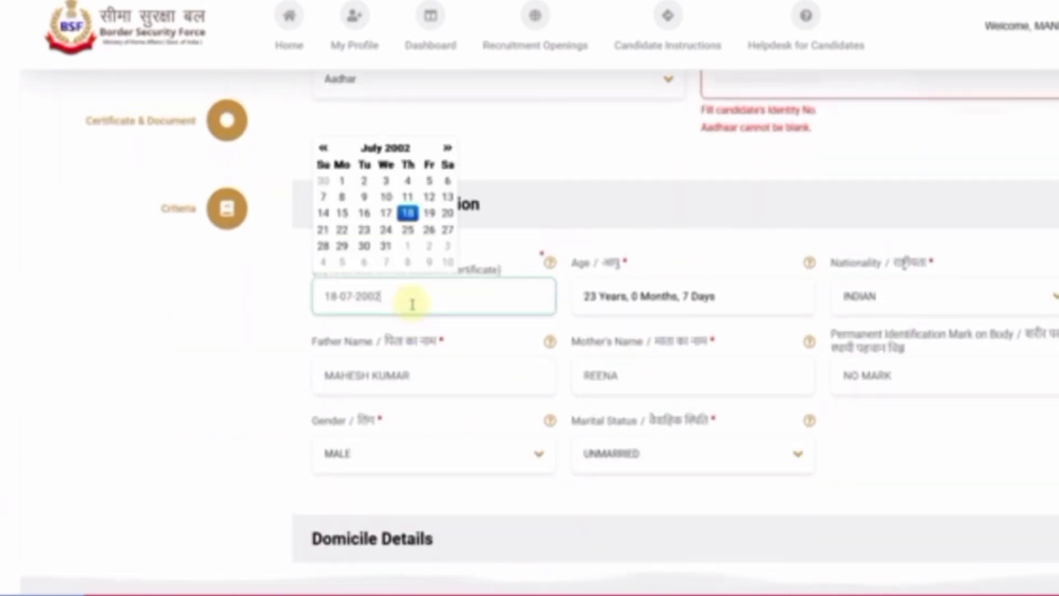
click(923, 300)
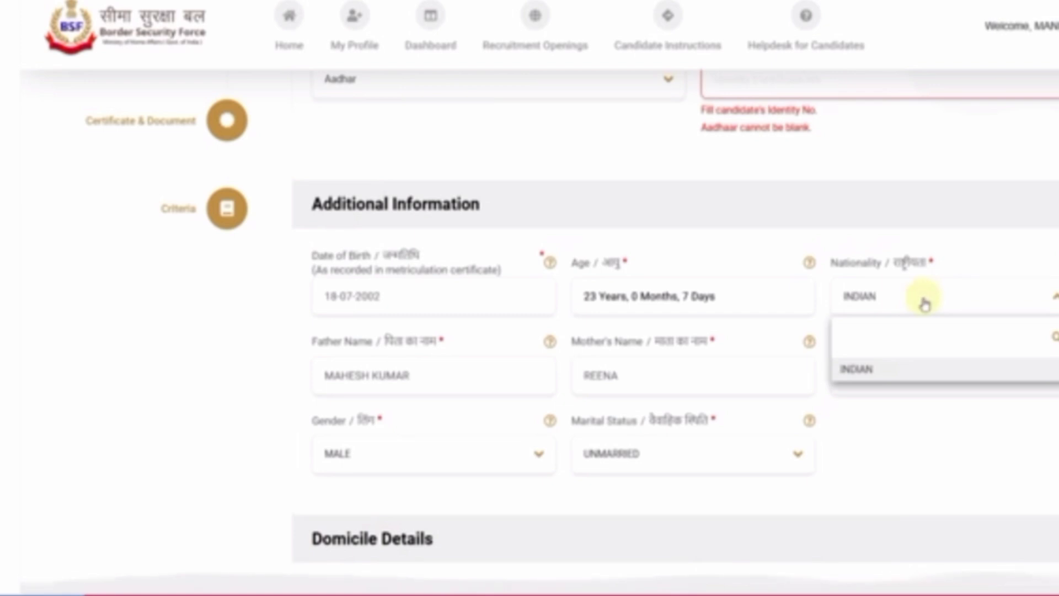
click(465, 372)
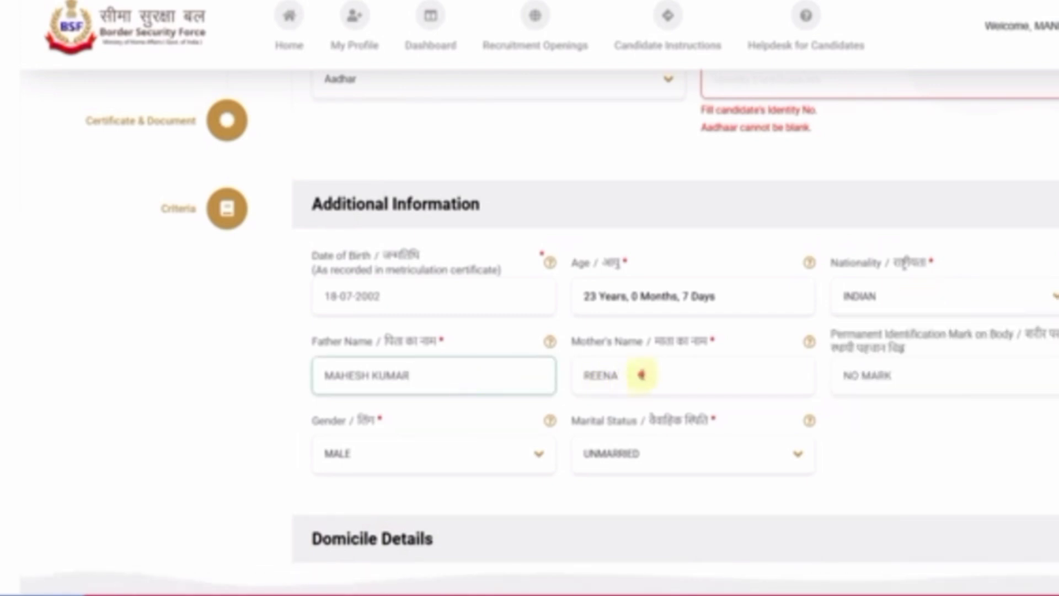
click(641, 374)
click(929, 381)
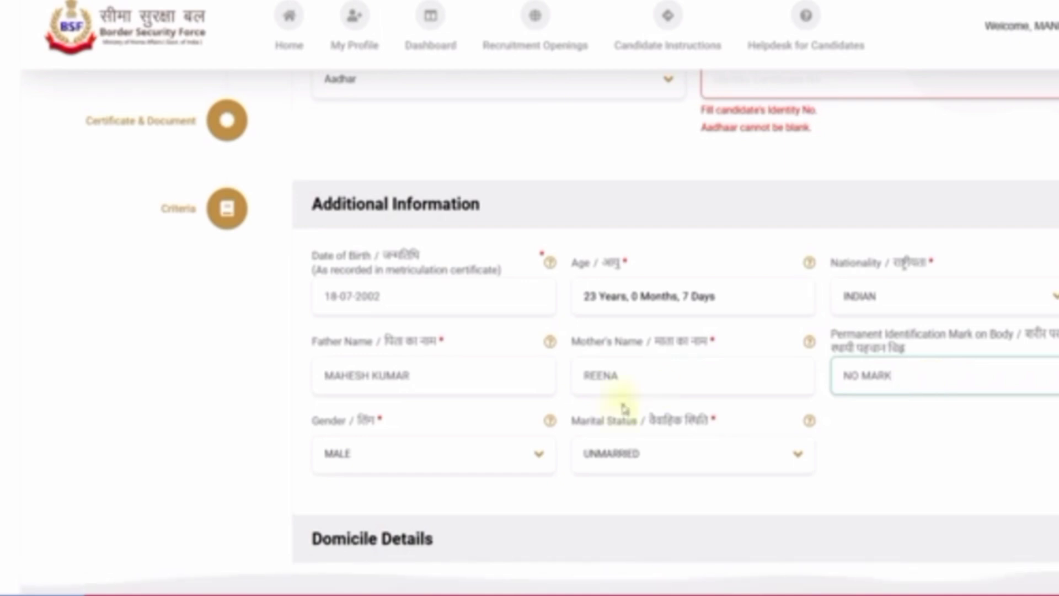
click(488, 452)
click(611, 451)
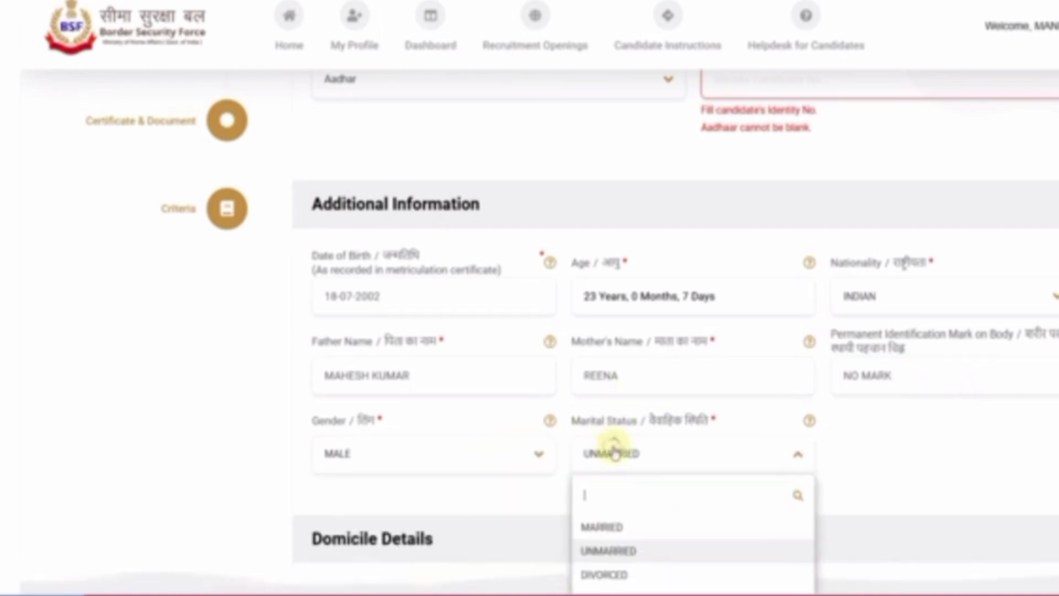
click(874, 461)
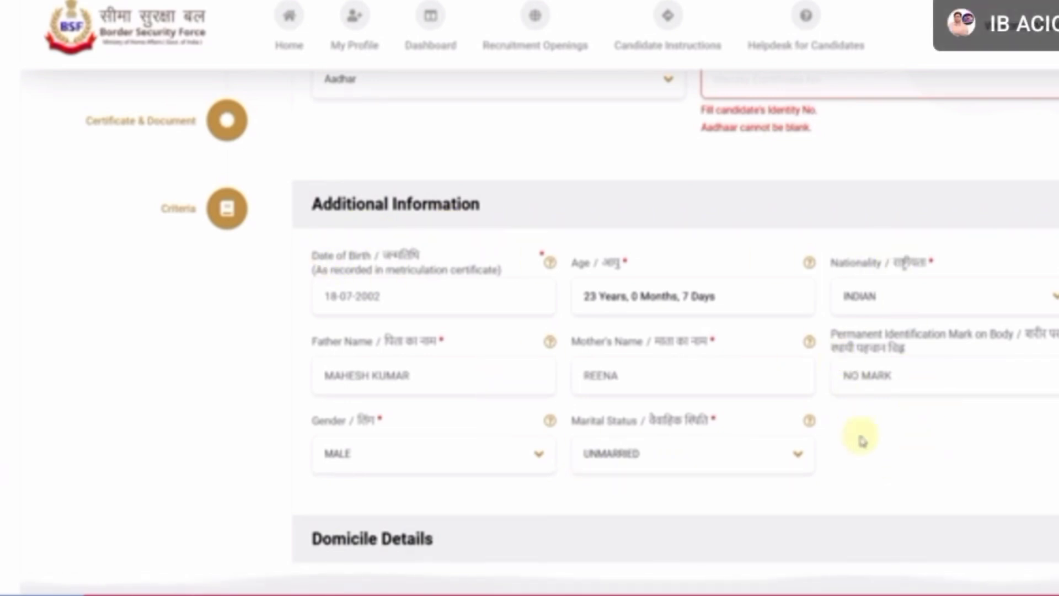
Examine the Domicile Details choices for holding a certificate, the issuing state and the certificate number
scroll(861, 440, down, 6)
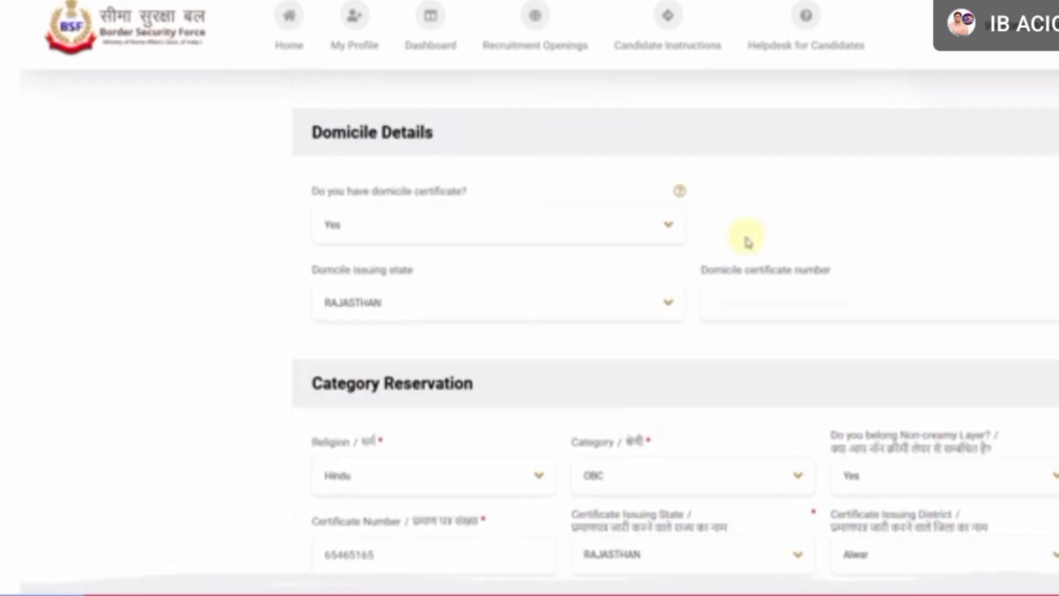
click(393, 238)
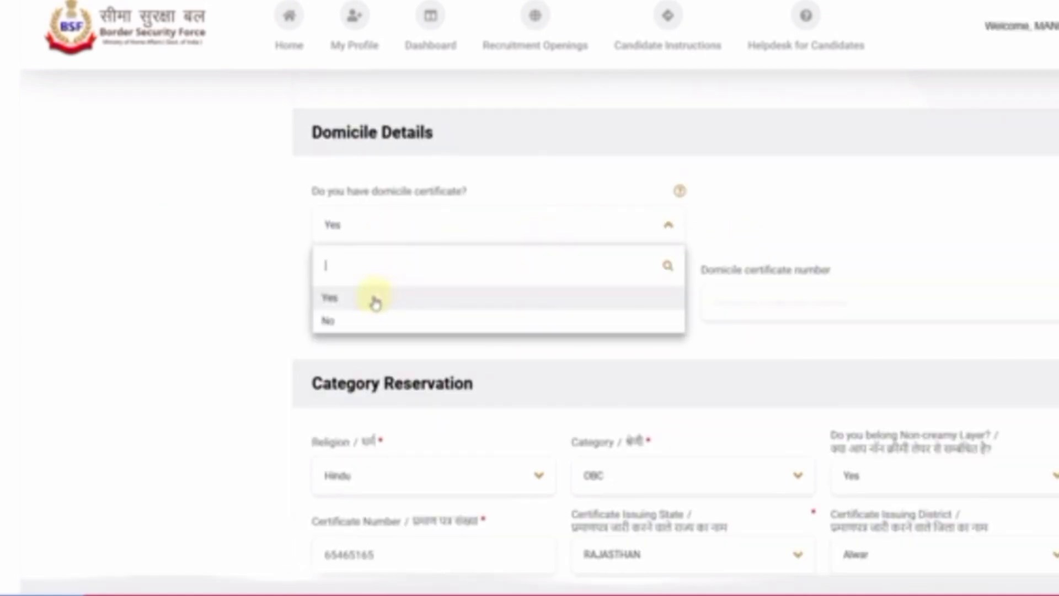
click(573, 302)
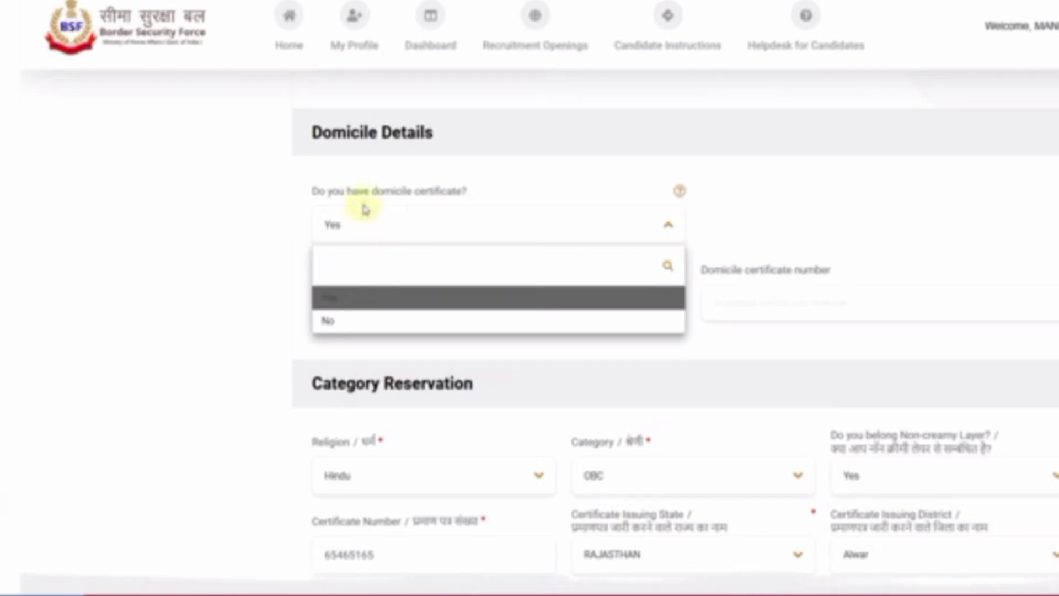
click(732, 222)
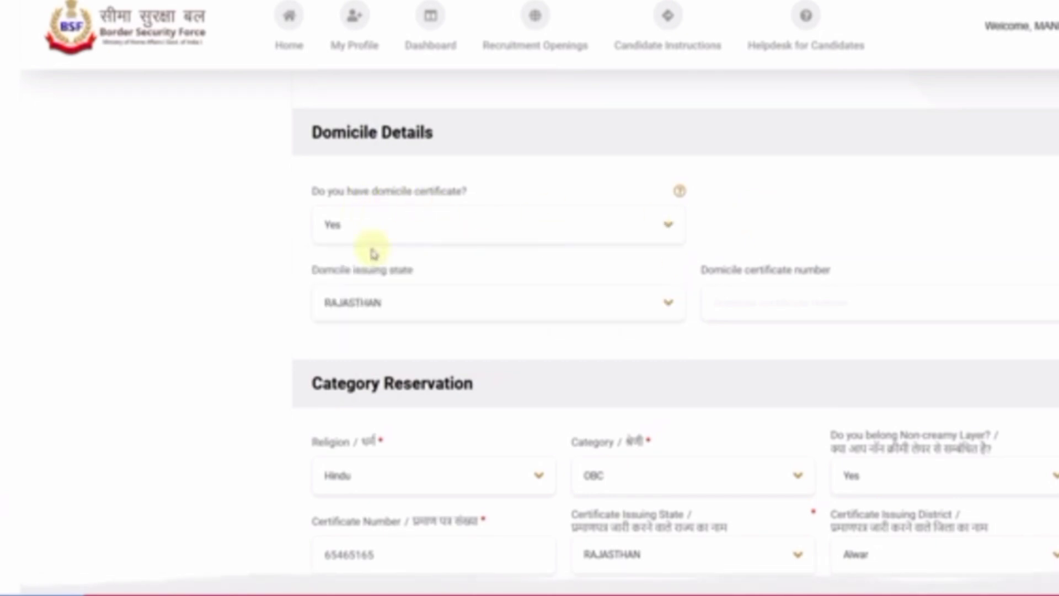
click(392, 306)
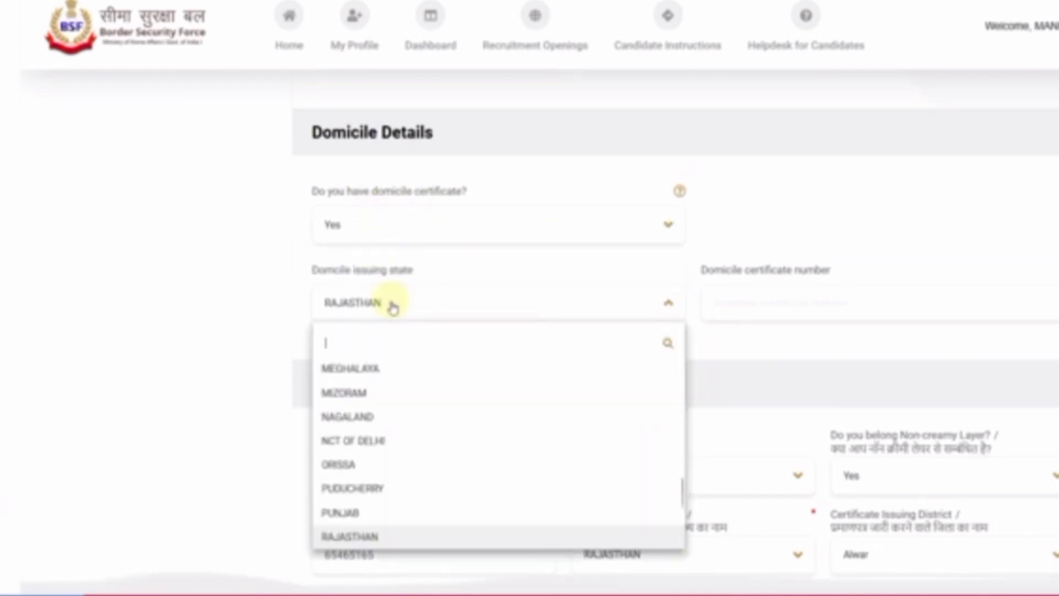
scroll(435, 419, down, 3)
click(261, 375)
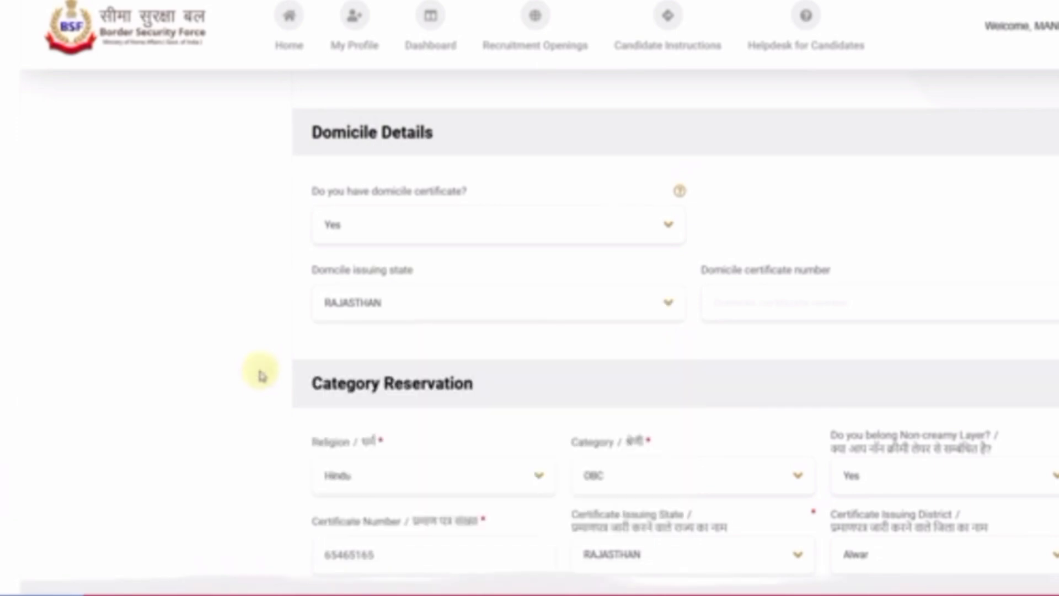
click(732, 302)
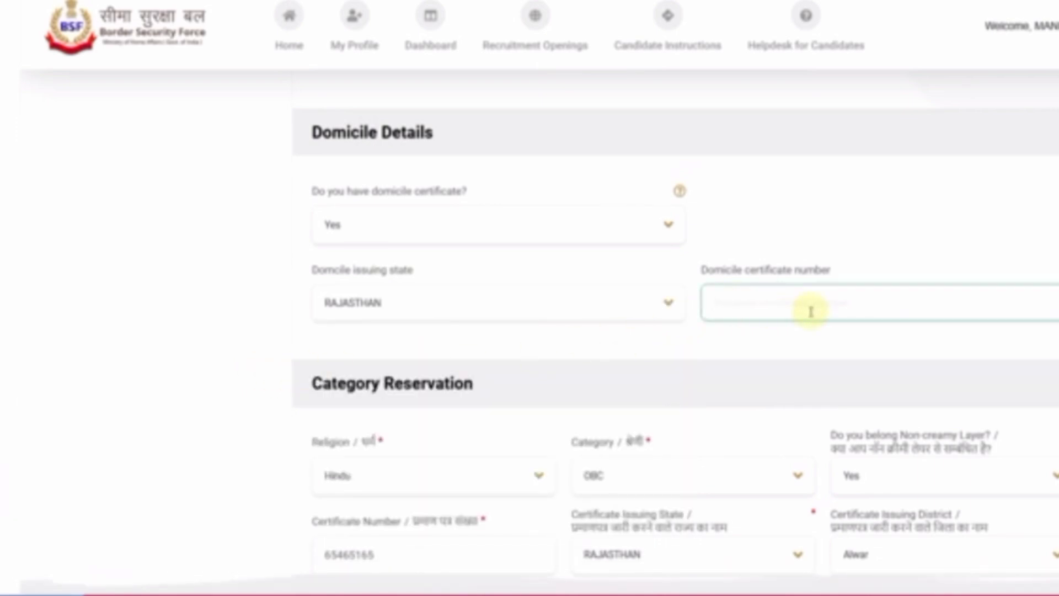
Examine the religion, category and non-creamy layer options under Category Reservation
scroll(665, 347, down, 5)
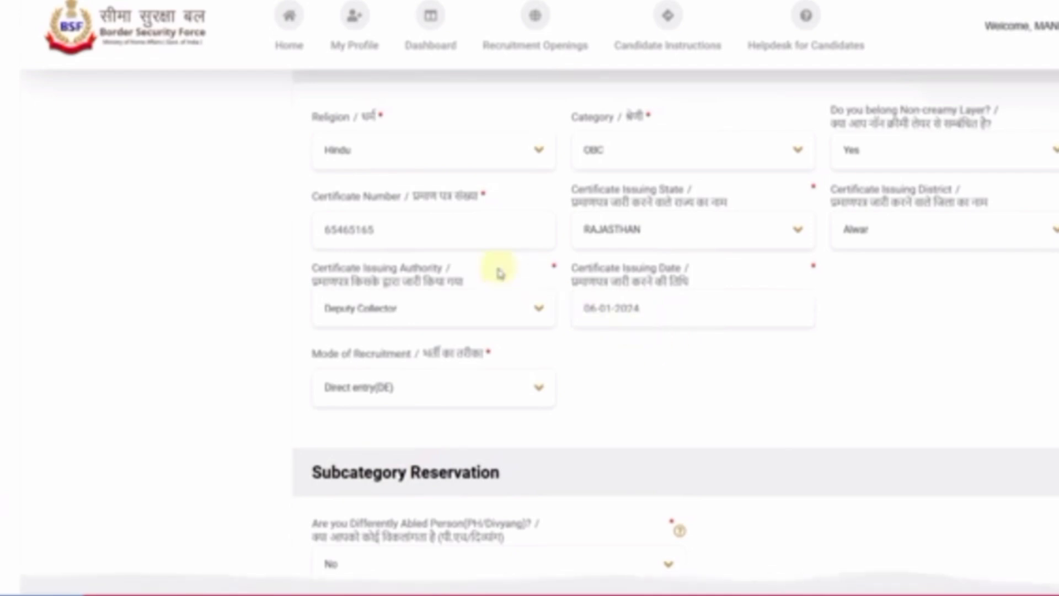
click(378, 159)
click(647, 339)
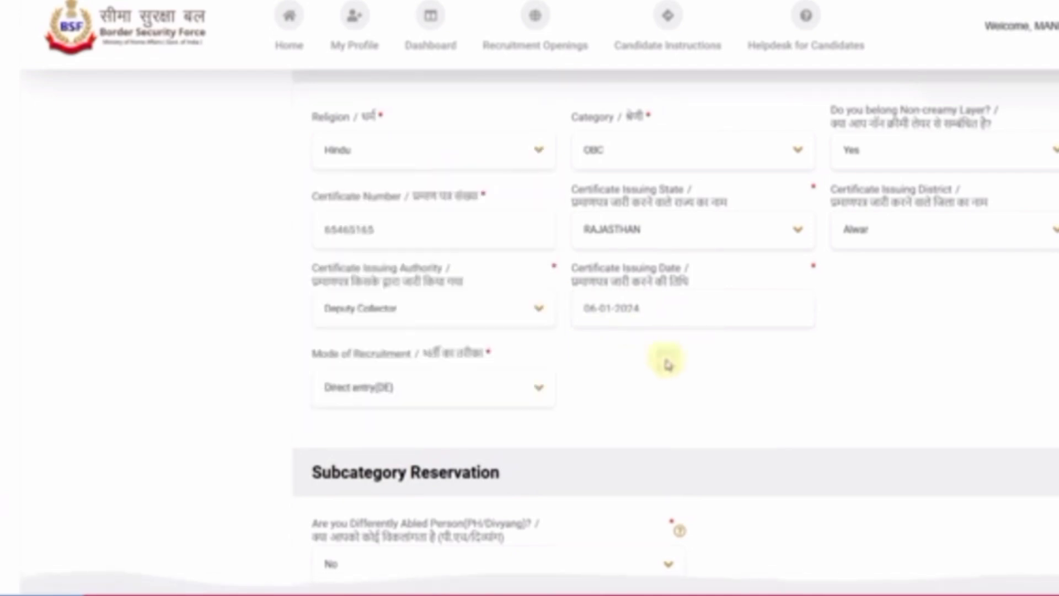
click(641, 160)
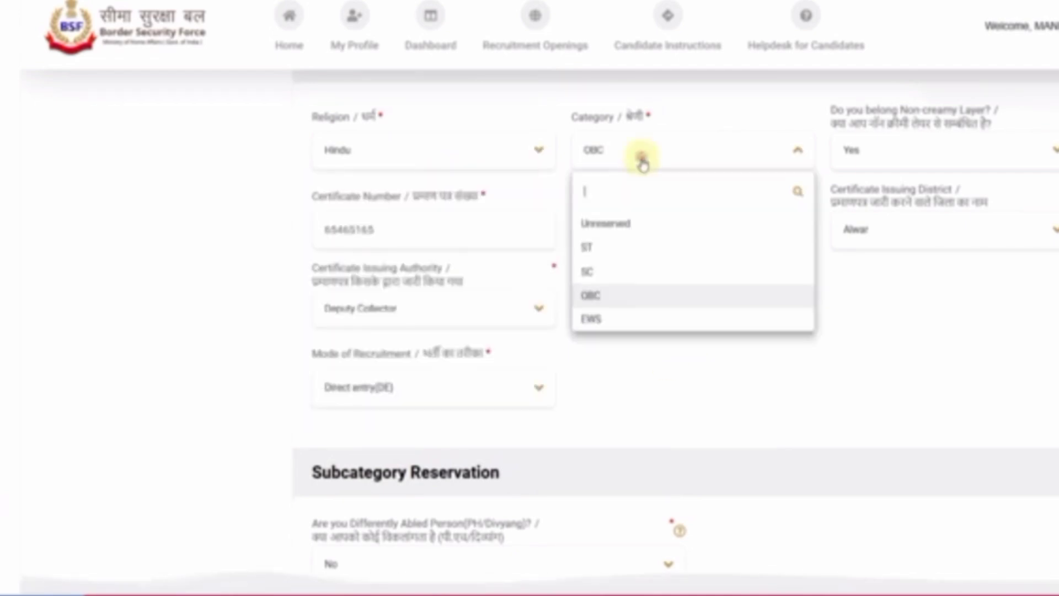
click(720, 371)
click(876, 165)
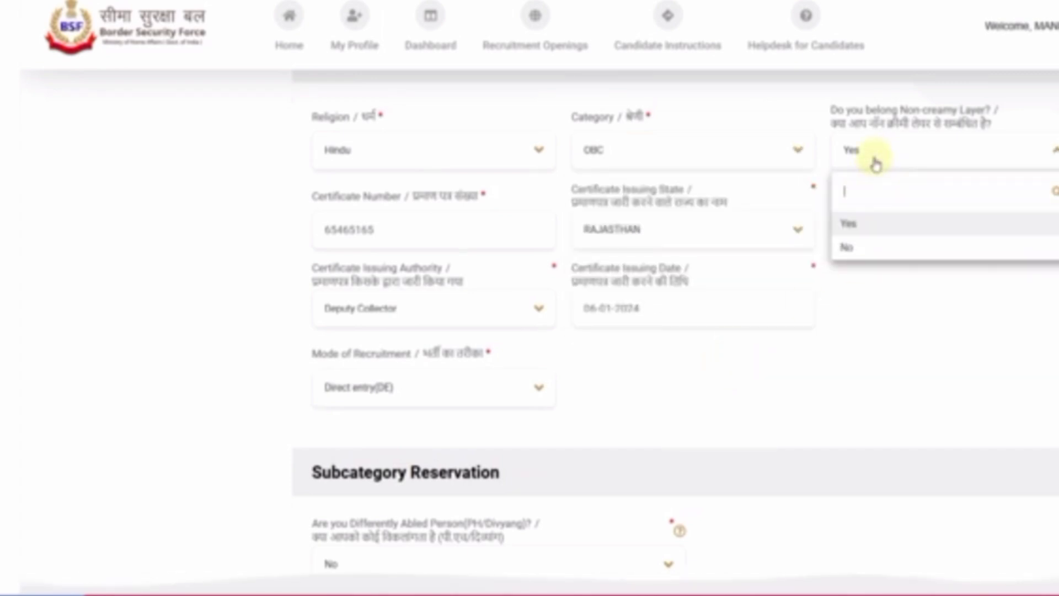
click(910, 361)
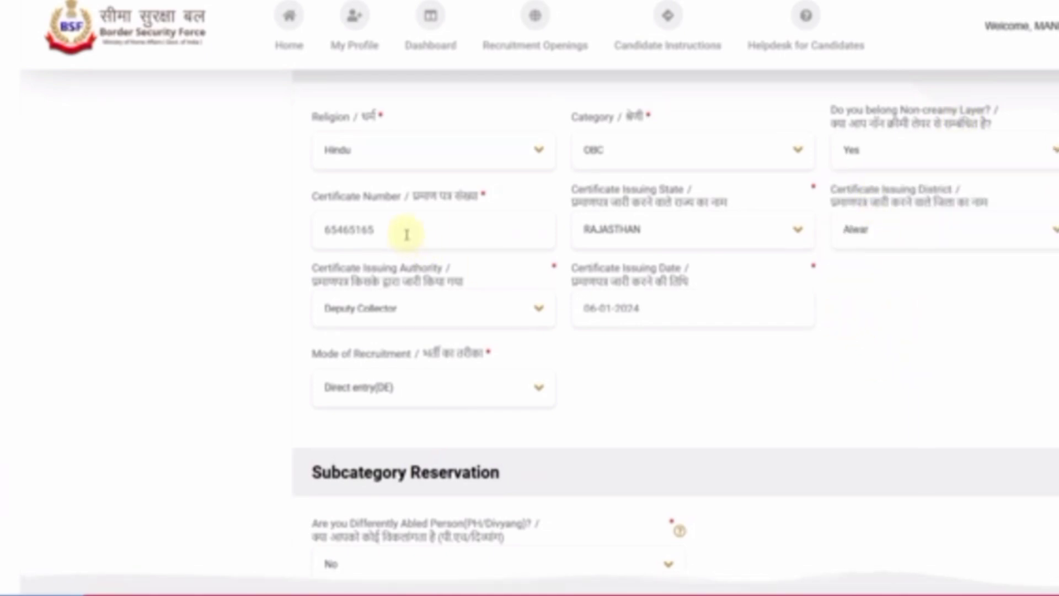
Look through the available issuing states and districts for the category certificate
click(707, 239)
scroll(708, 331, down, 3)
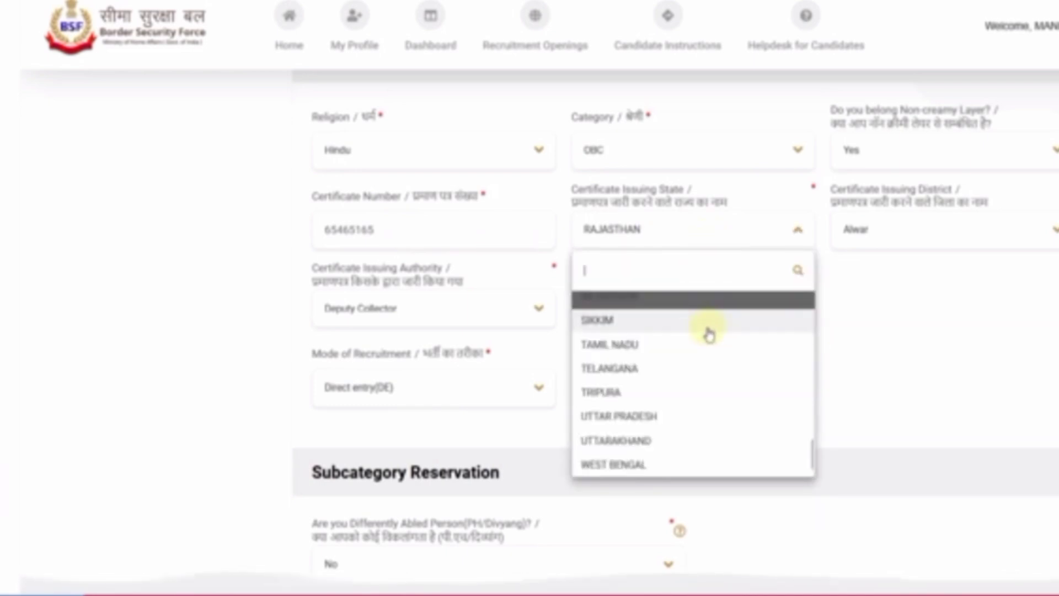
click(876, 345)
click(898, 243)
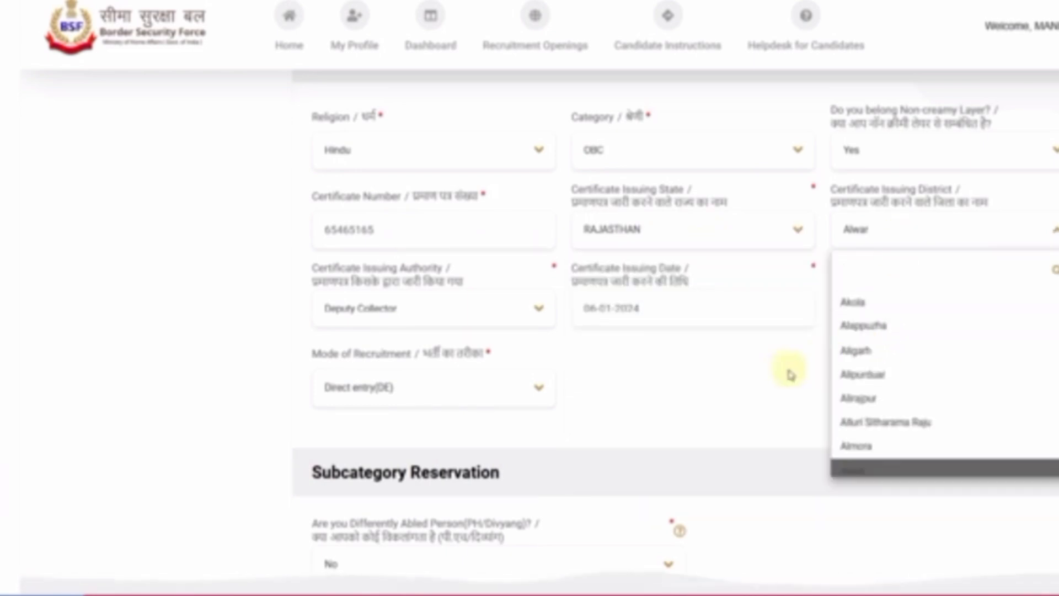
click(753, 371)
Set the category certificate's issuing authority to Tehsildar and check its issuing date field
click(435, 323)
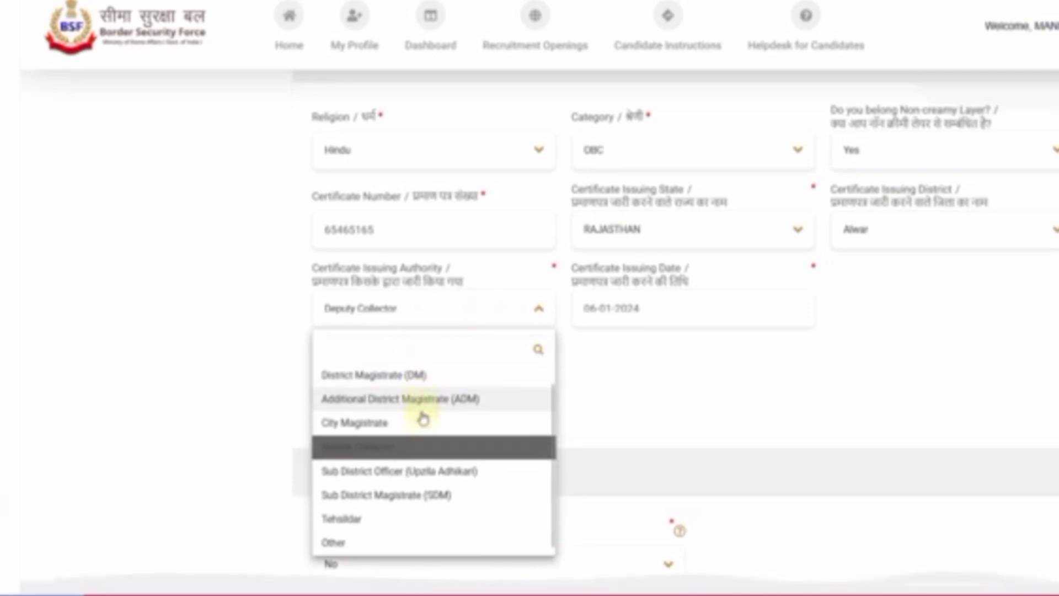
click(400, 521)
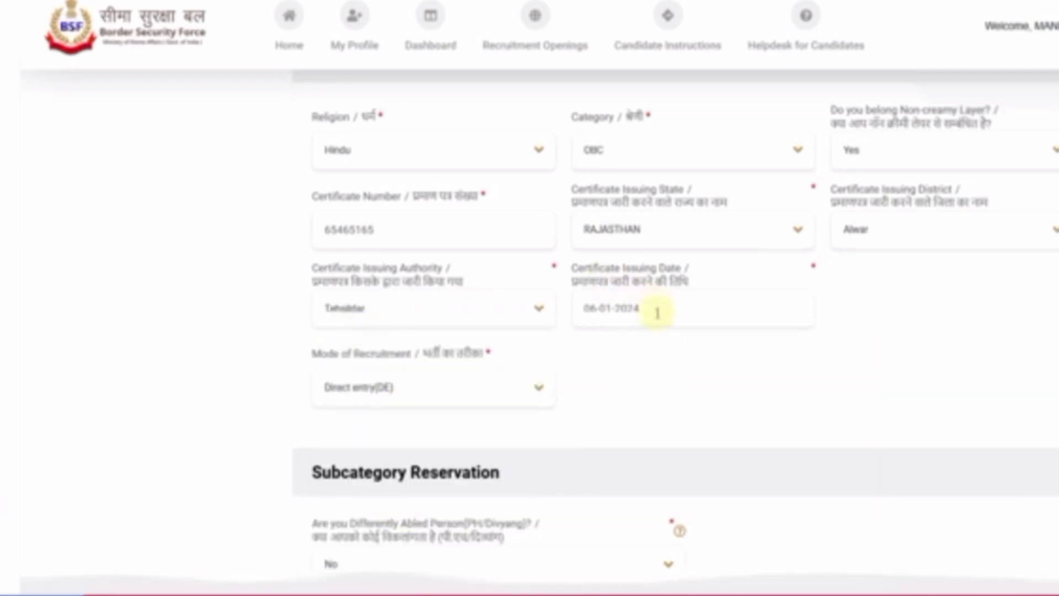
click(656, 313)
click(844, 371)
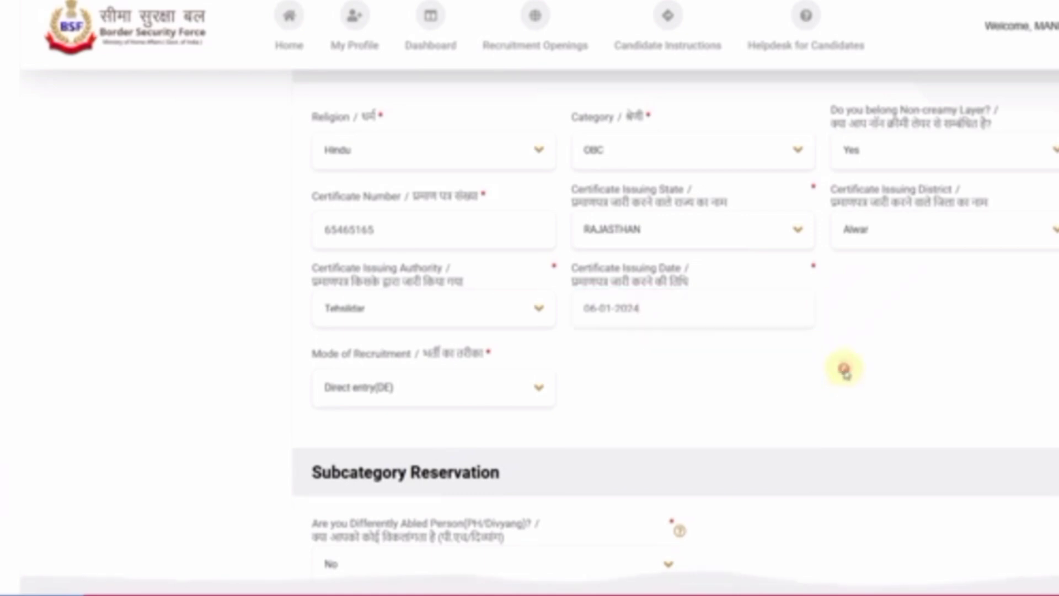
Examine the Mode of Recruitment options and the Subcategory Reservation questions
click(415, 398)
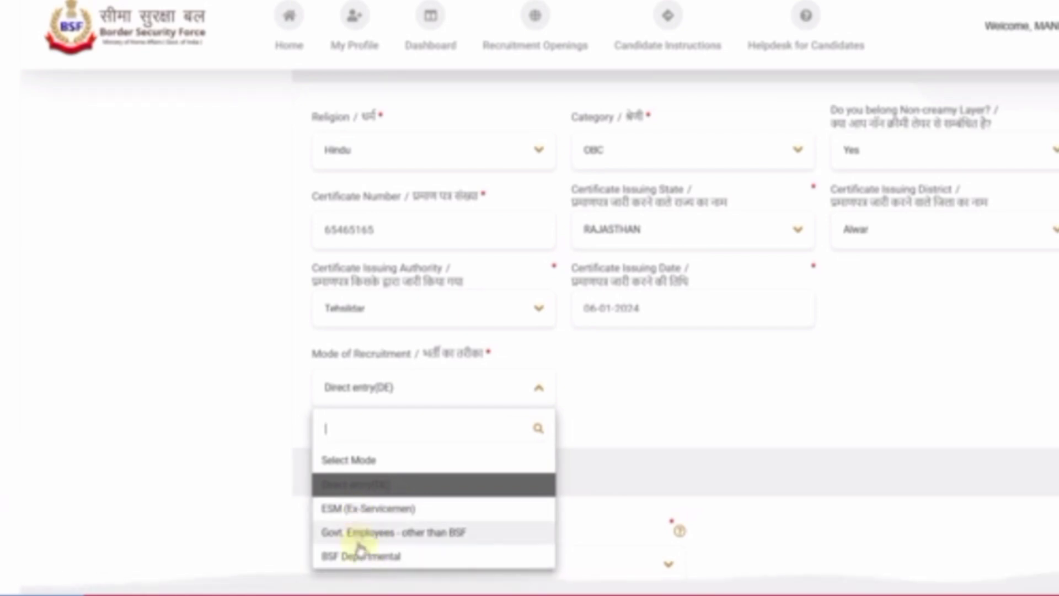
click(600, 408)
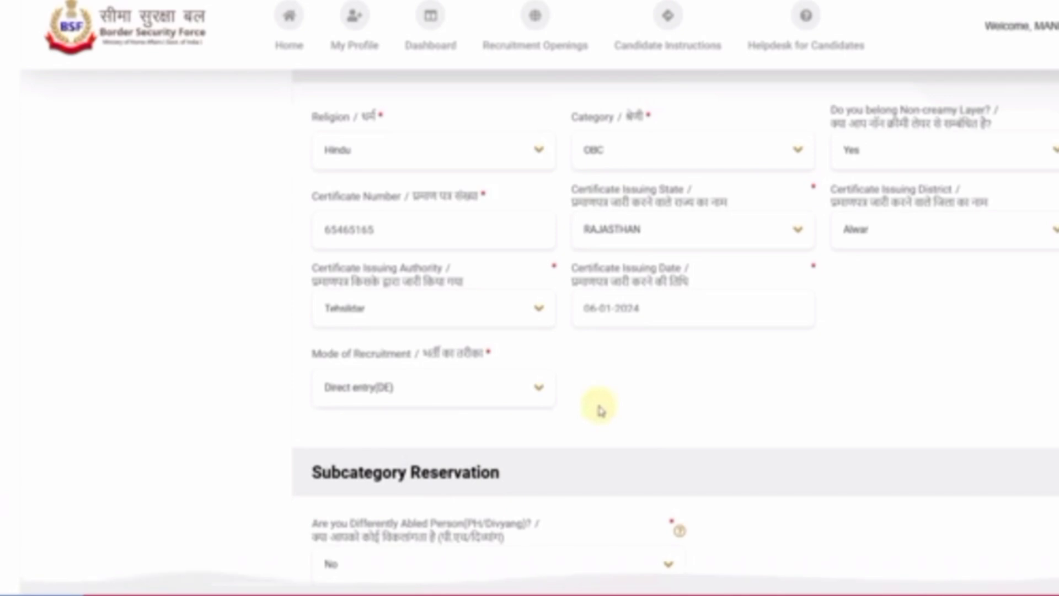
scroll(601, 409, down, 6)
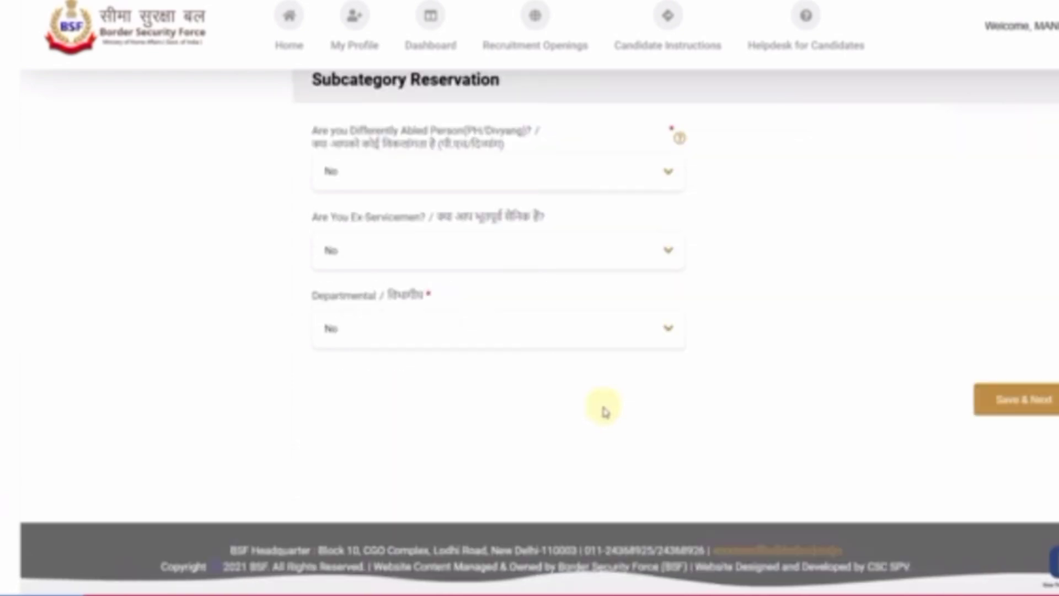
Check which answers are available for the differently abled and ex-servicemen questions under Subcategory Reservation
click(413, 183)
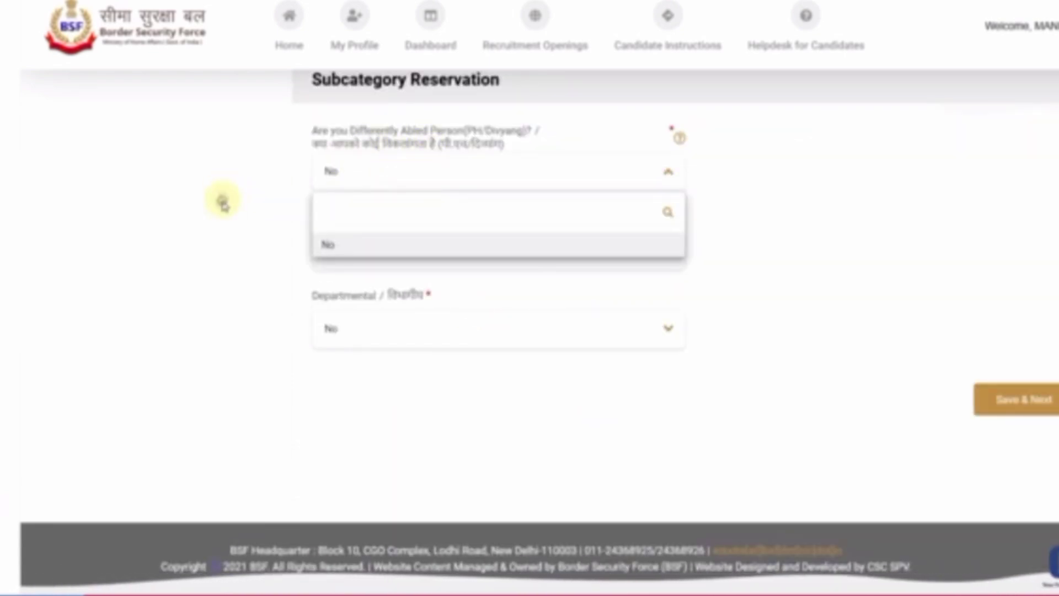
click(379, 251)
click(378, 251)
click(279, 254)
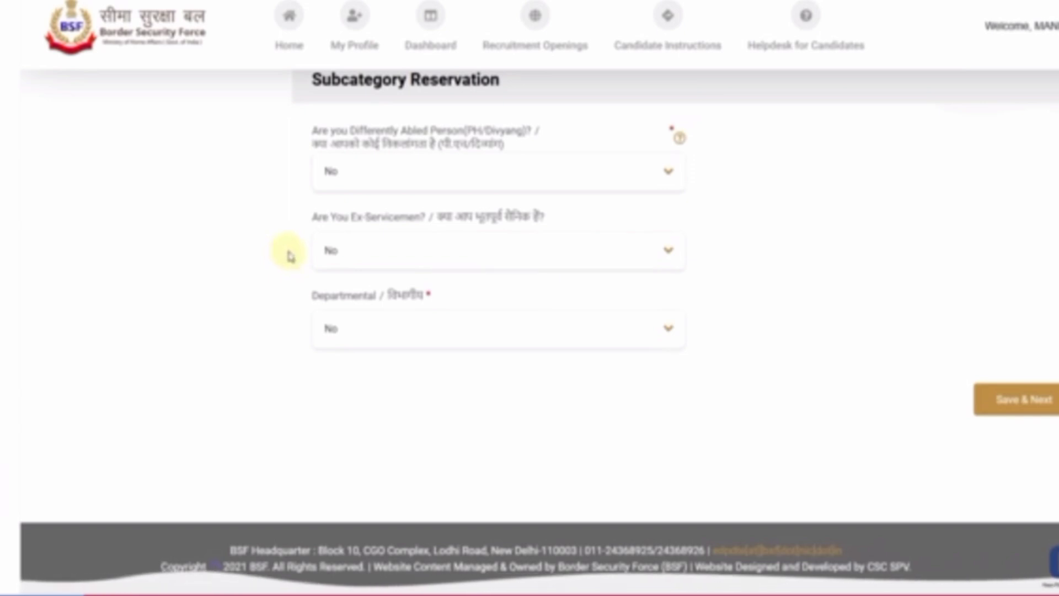
Review the Mode of Recruitment choices again and check the answers available for the Departmental question
scroll(265, 227, up, 1)
click(366, 92)
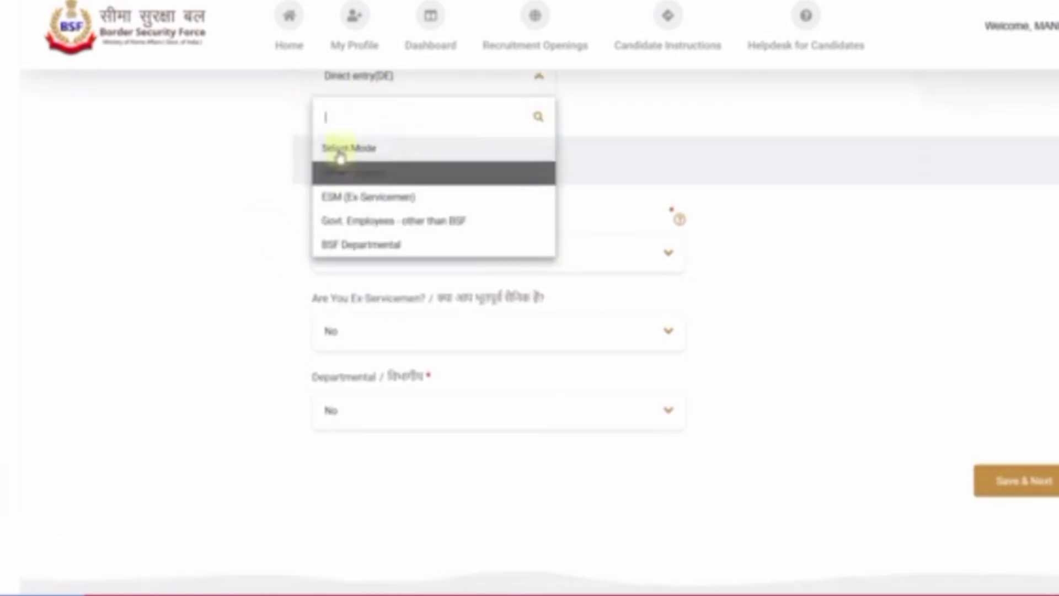
click(270, 201)
click(350, 409)
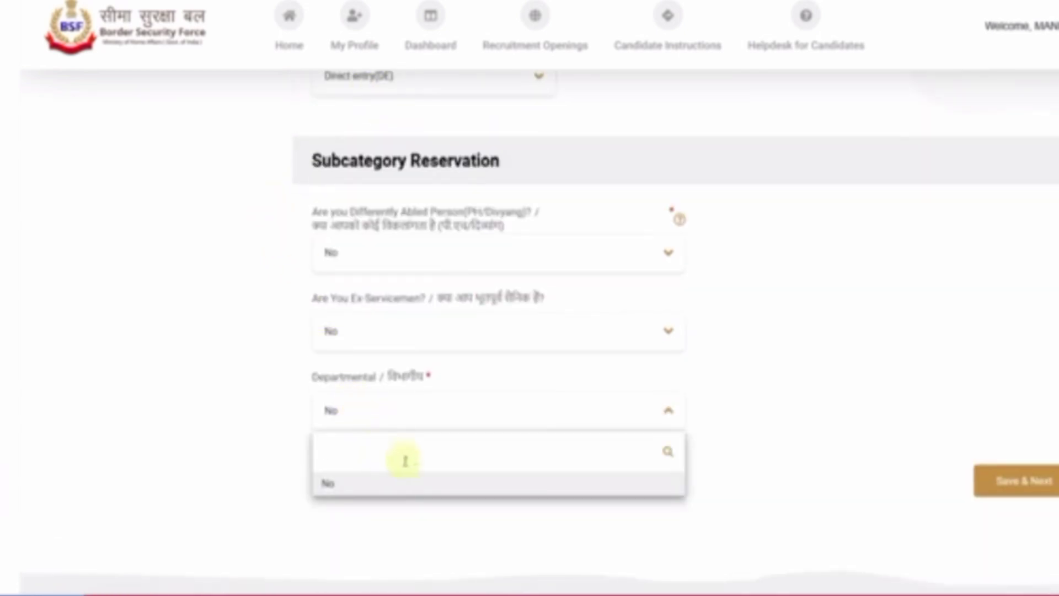
click(817, 355)
click(397, 95)
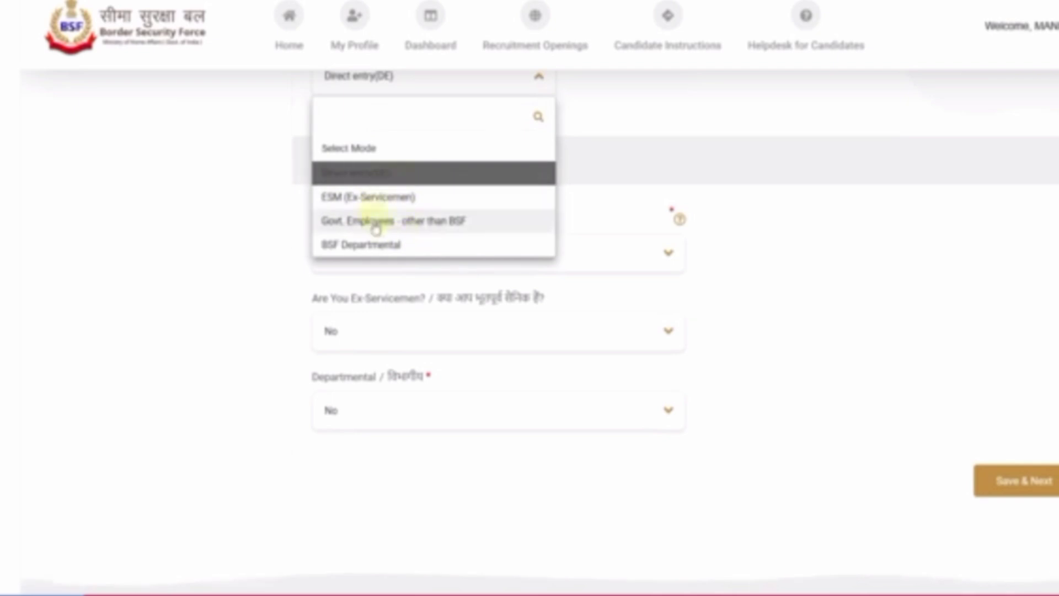
click(782, 284)
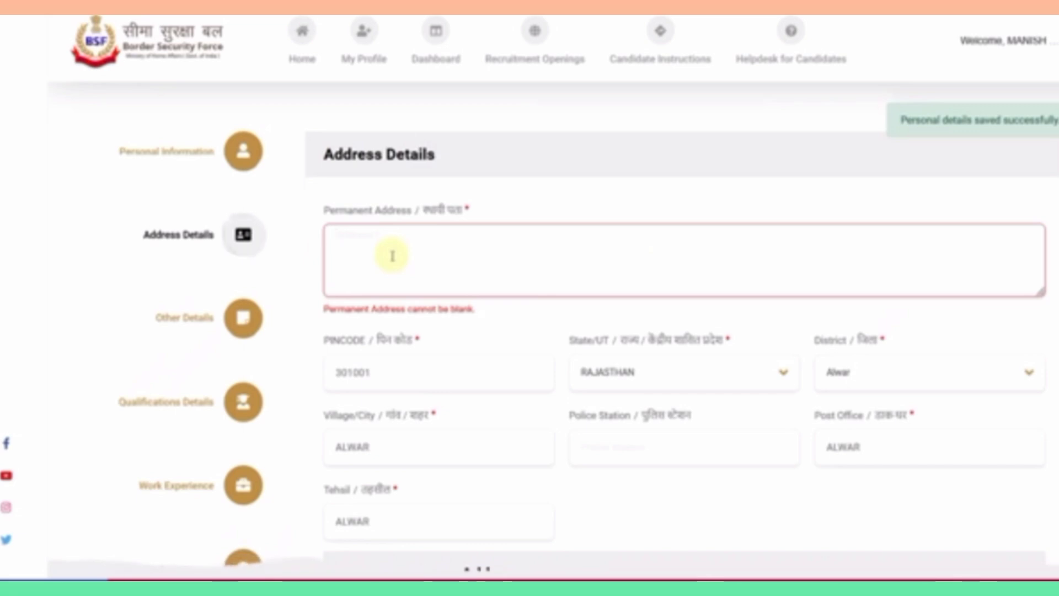
Examine the permanent address fields: PIN code, state, district, village/city, police station, post office and tehsil
scroll(392, 256, down, 2)
click(383, 296)
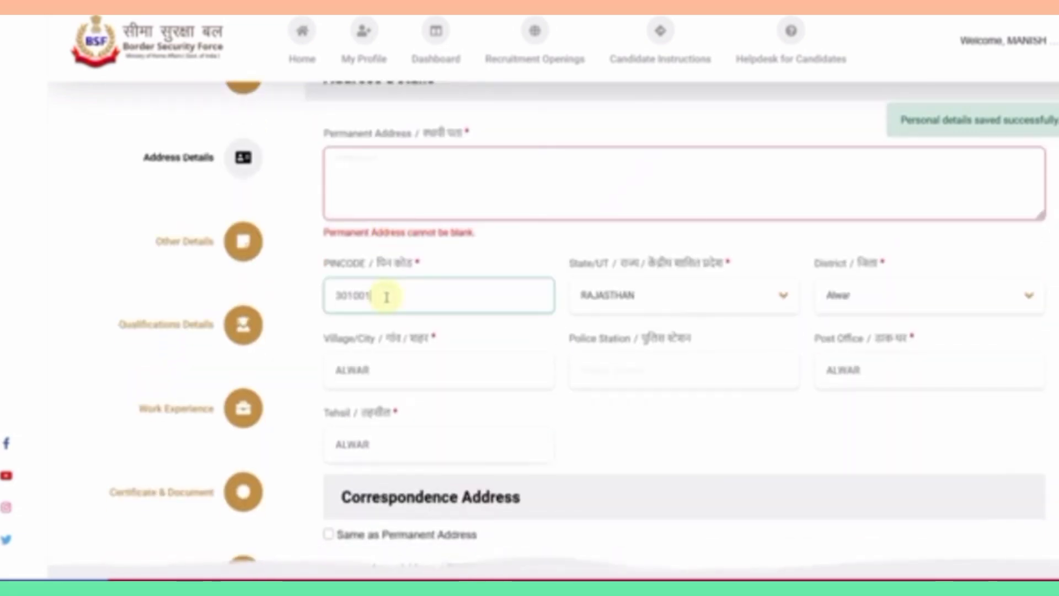
click(591, 304)
click(886, 311)
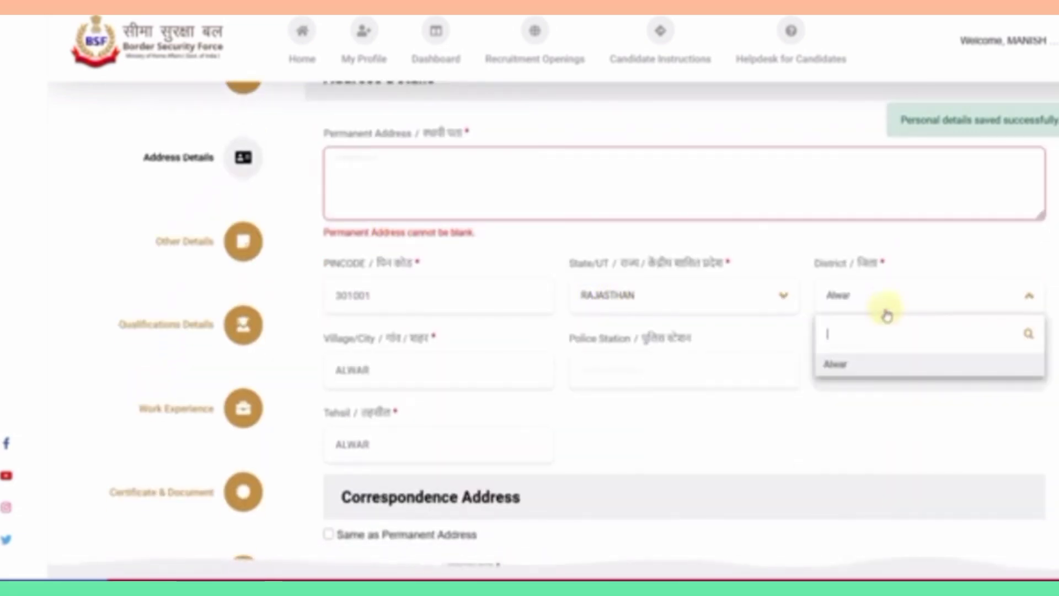
click(499, 369)
click(632, 371)
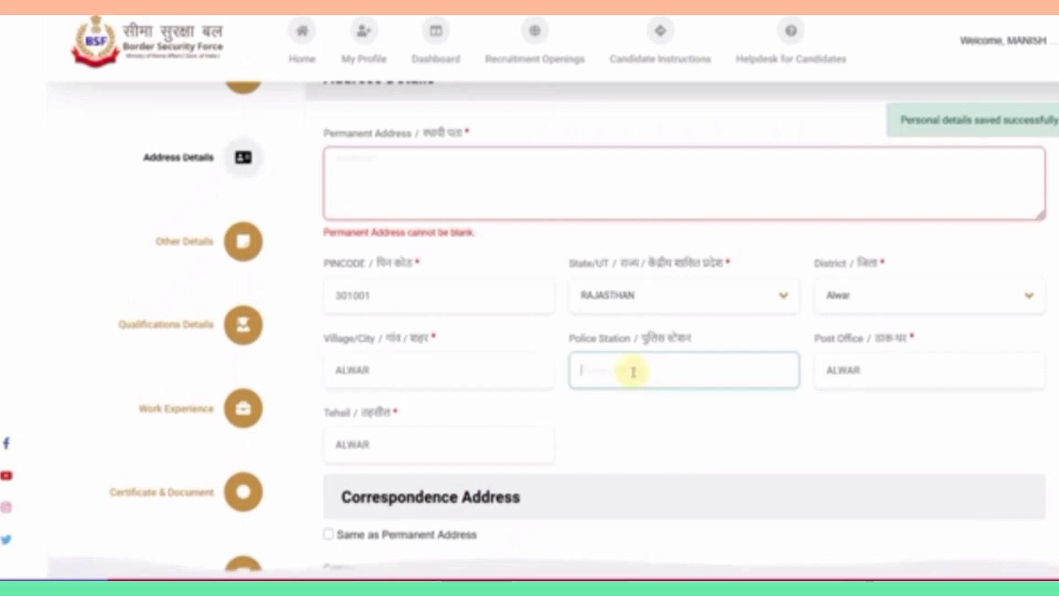
click(833, 377)
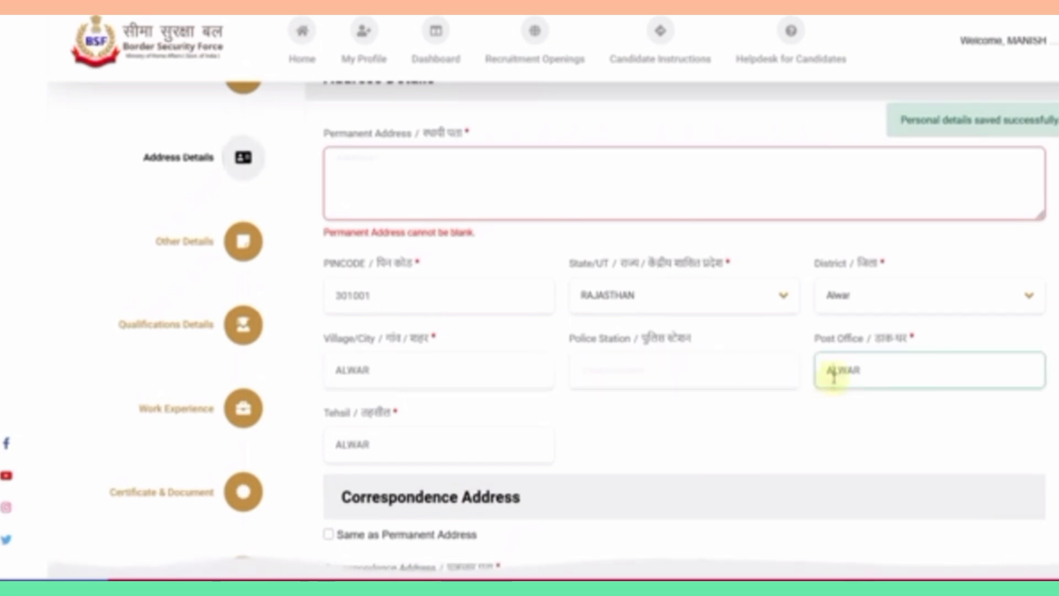
click(385, 447)
click(621, 450)
scroll(484, 331, up, 2)
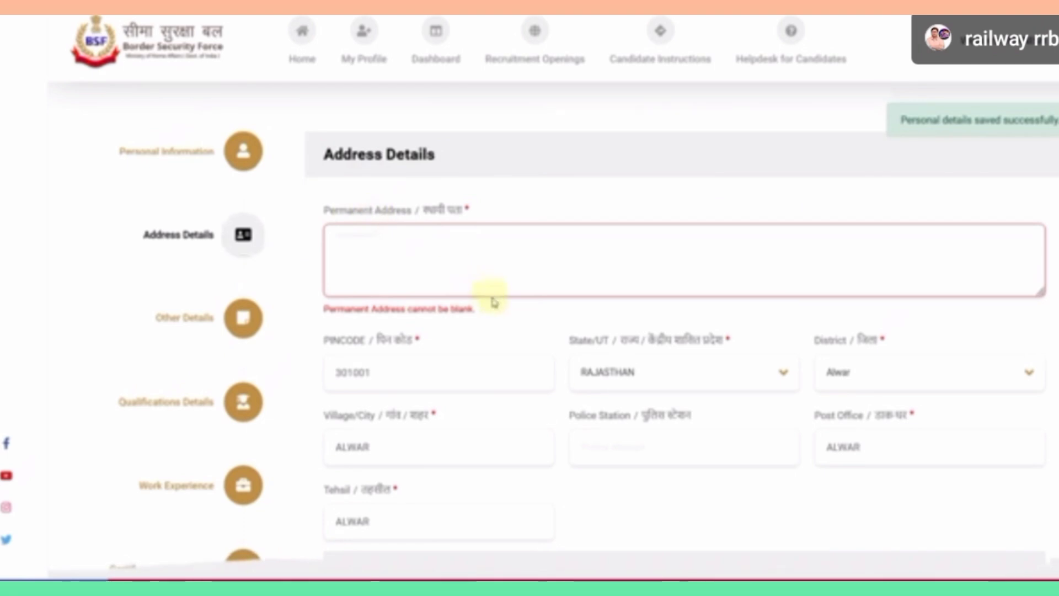
Try setting the correspondence address to Same as Permanent Address, clear that option, and return to the Permanent Address field
scroll(493, 297, down, 4)
scroll(493, 297, down, 2)
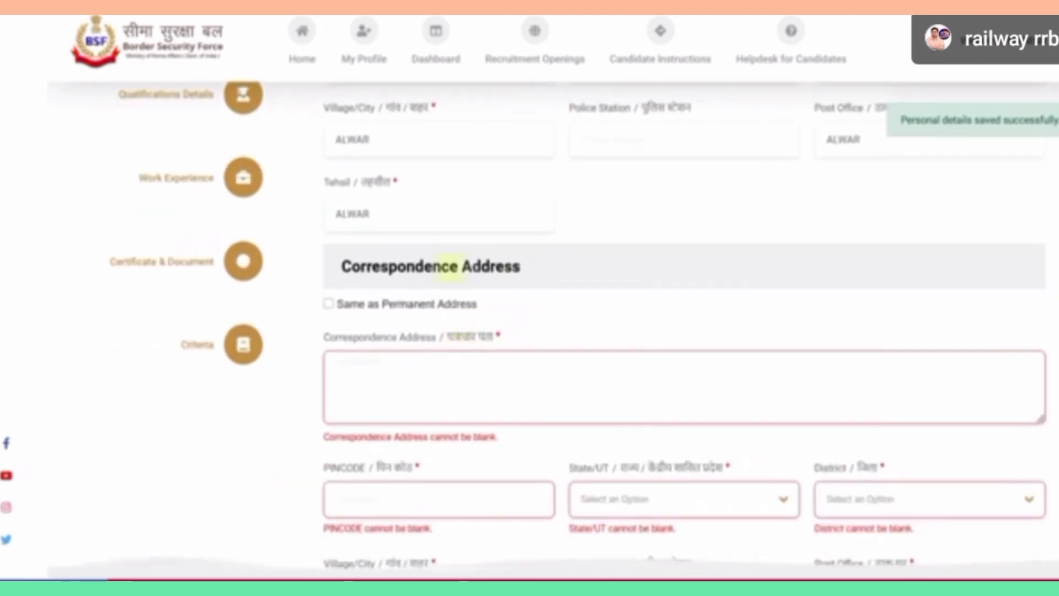
click(329, 304)
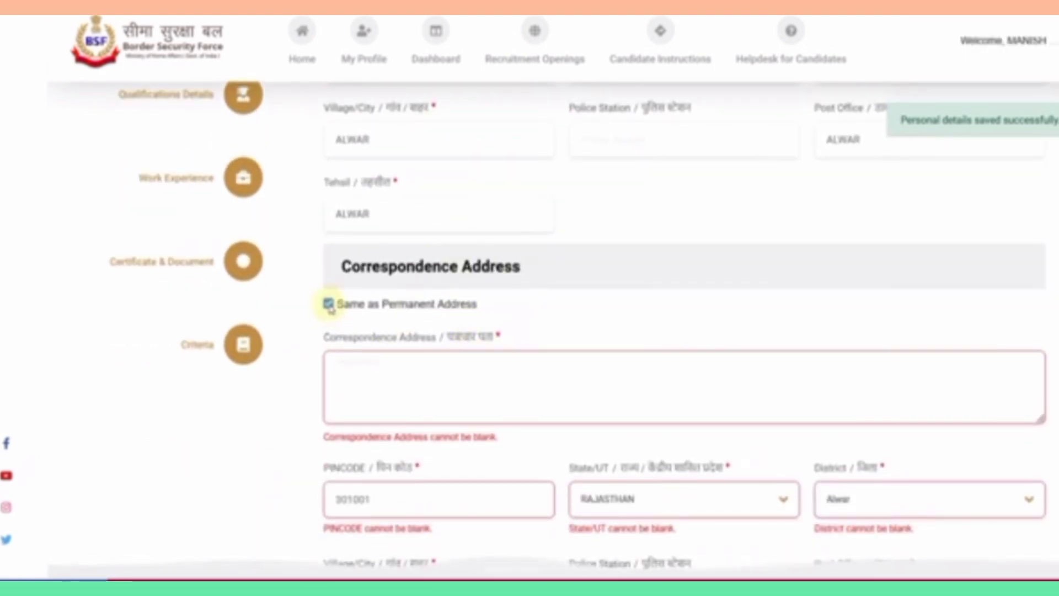
click(329, 303)
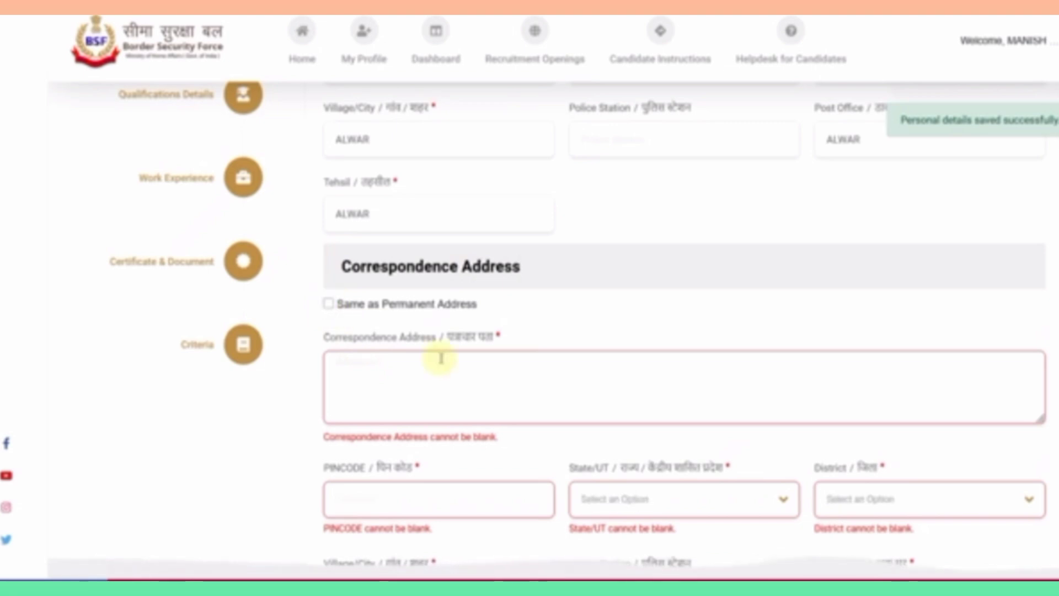
scroll(441, 358, up, 4)
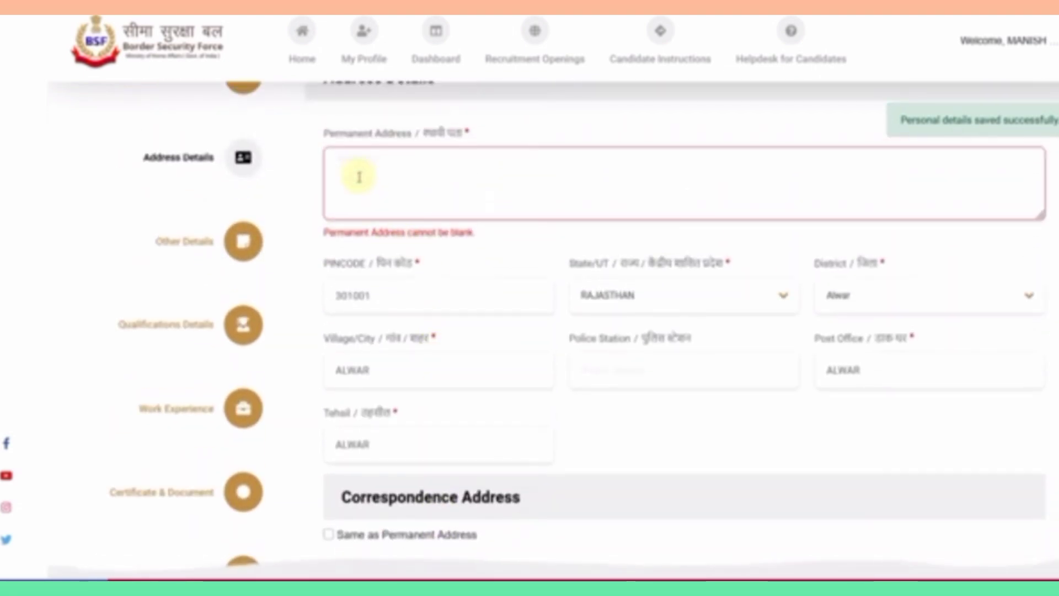
click(359, 176)
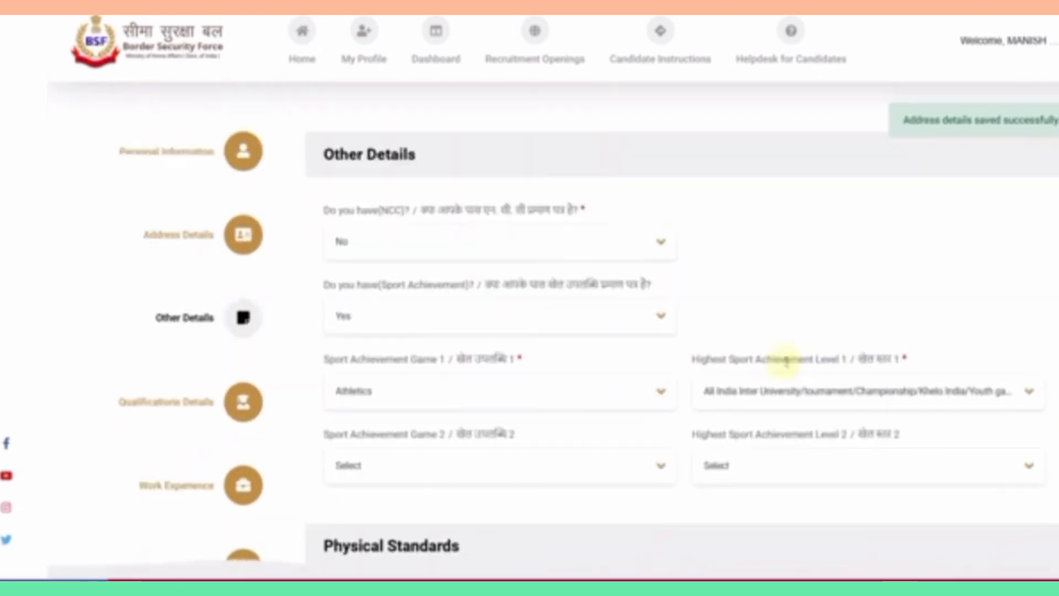
Try answering Yes to the NCC question, check the NCC A Certificate field, and set the answer back to No
click(406, 240)
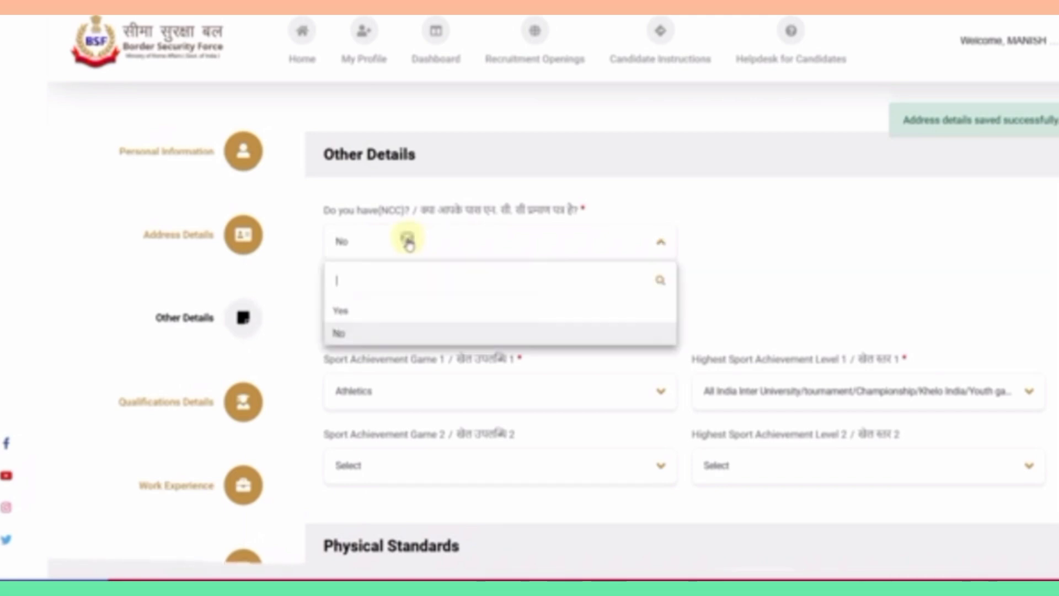
click(379, 309)
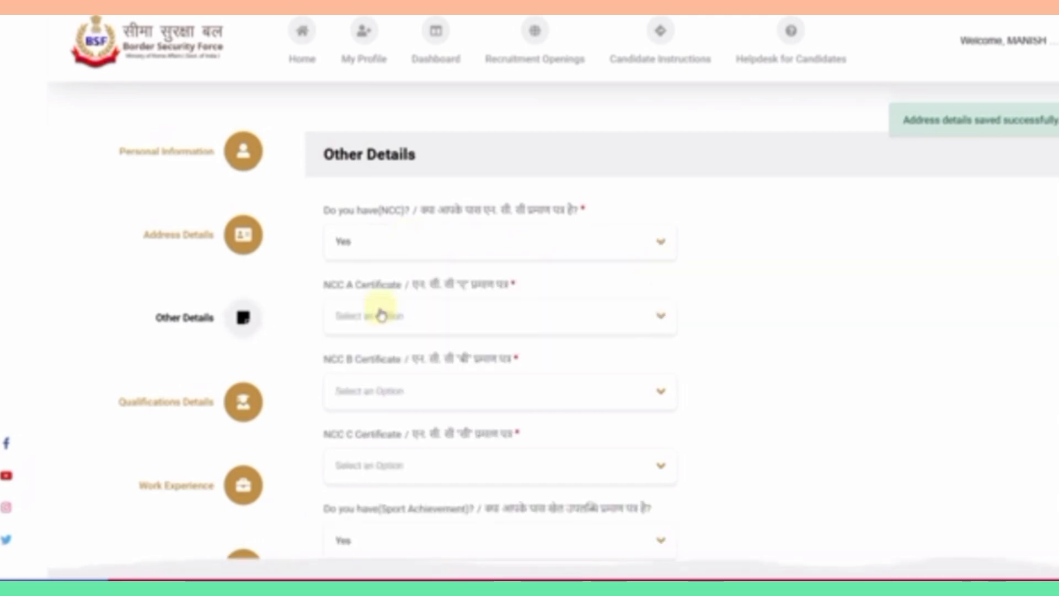
click(406, 328)
click(844, 359)
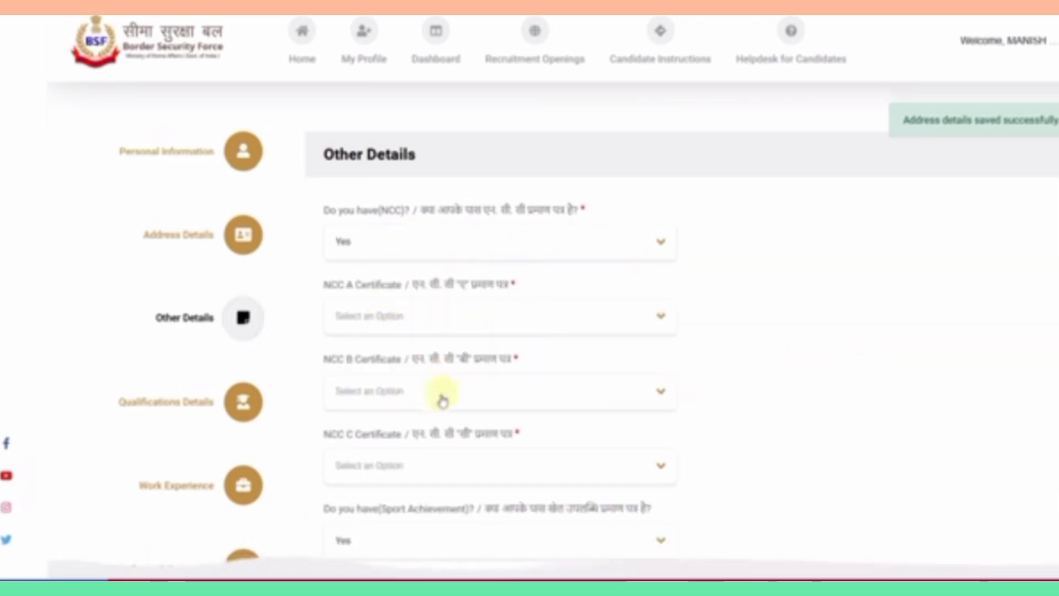
click(381, 246)
click(371, 332)
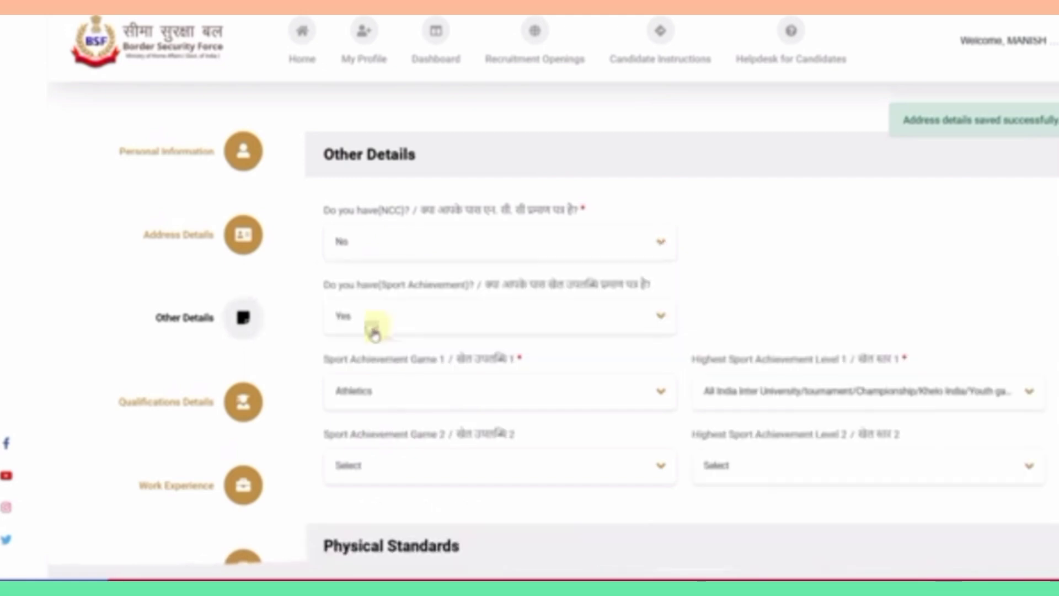
Examine the Sport Achievement answers and the game and highest level options for the first sport
scroll(430, 274, down, 2)
click(416, 255)
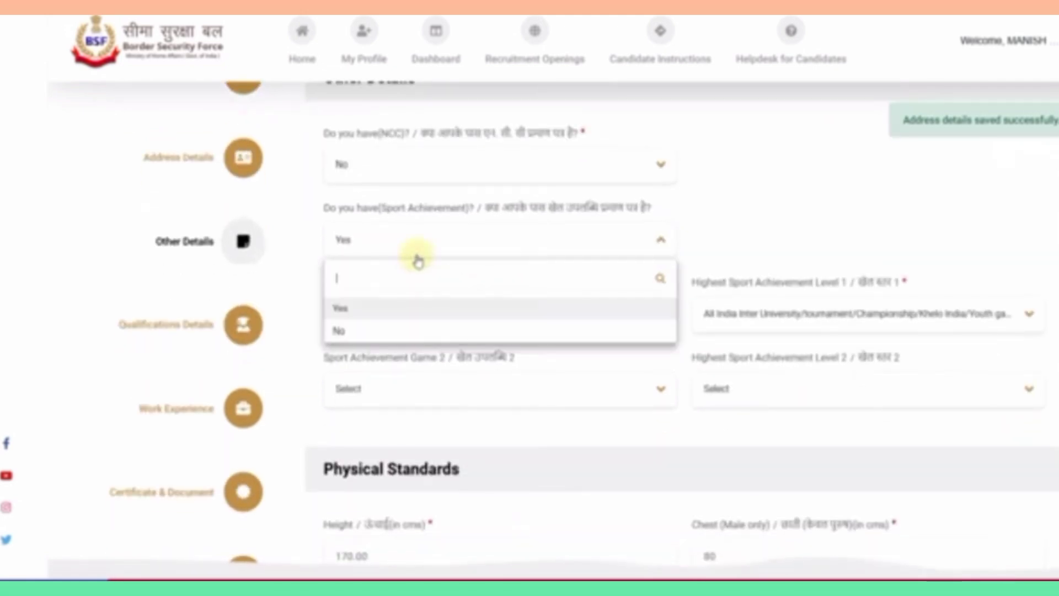
click(795, 251)
click(410, 326)
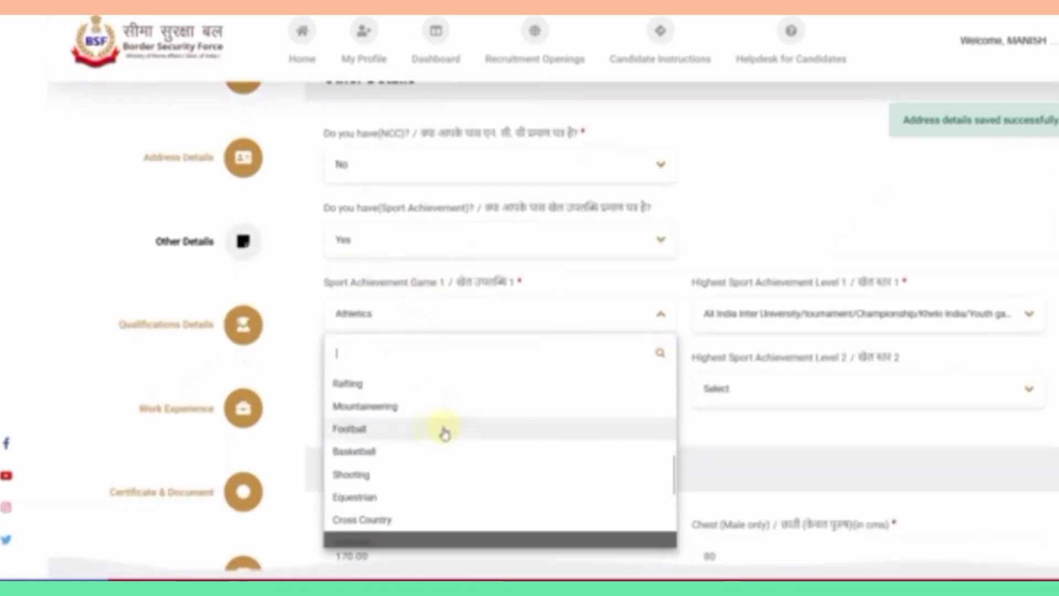
scroll(445, 432, down, 3)
scroll(444, 432, up, 2)
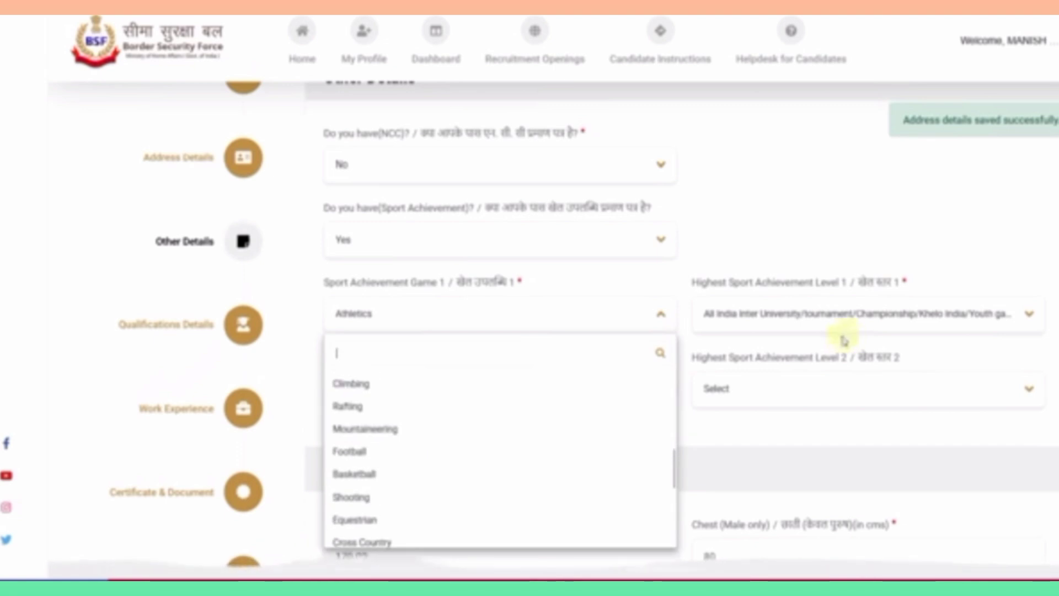
click(791, 331)
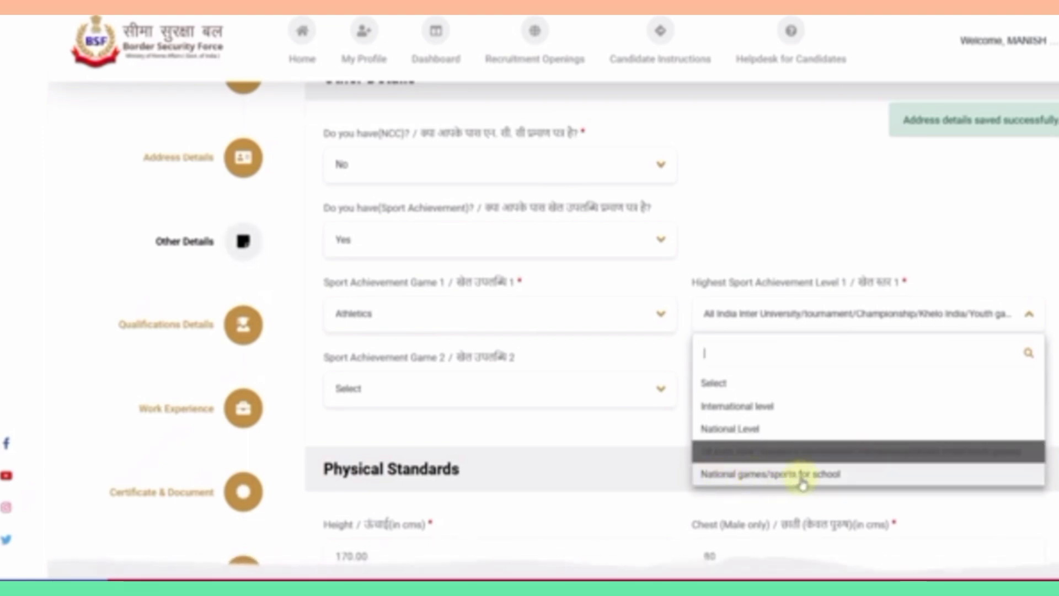
click(781, 252)
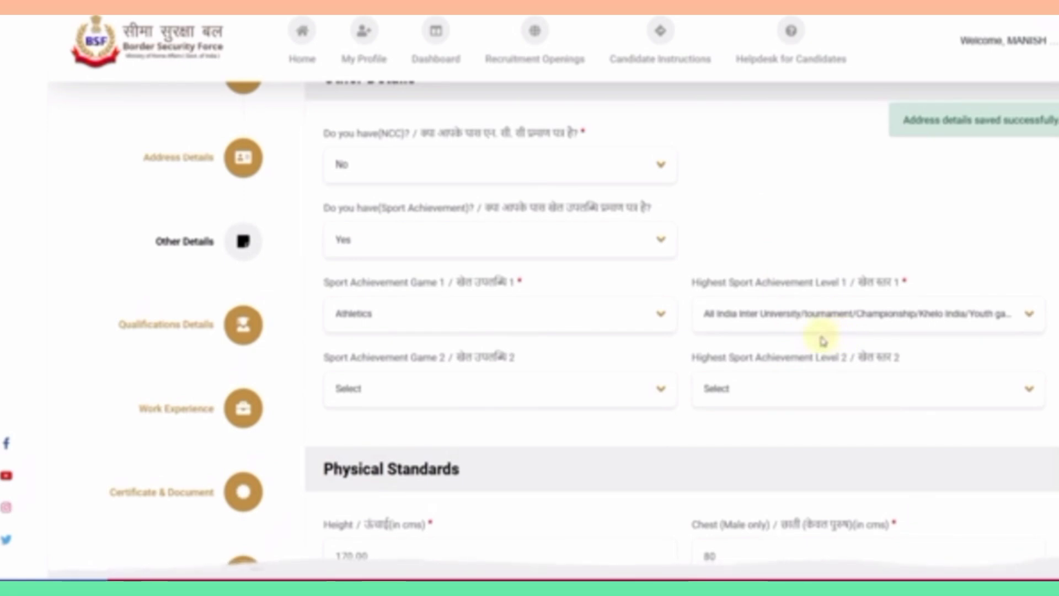
Look through the second sport's game and achievement level options and recheck the Sport Achievement answers
click(484, 399)
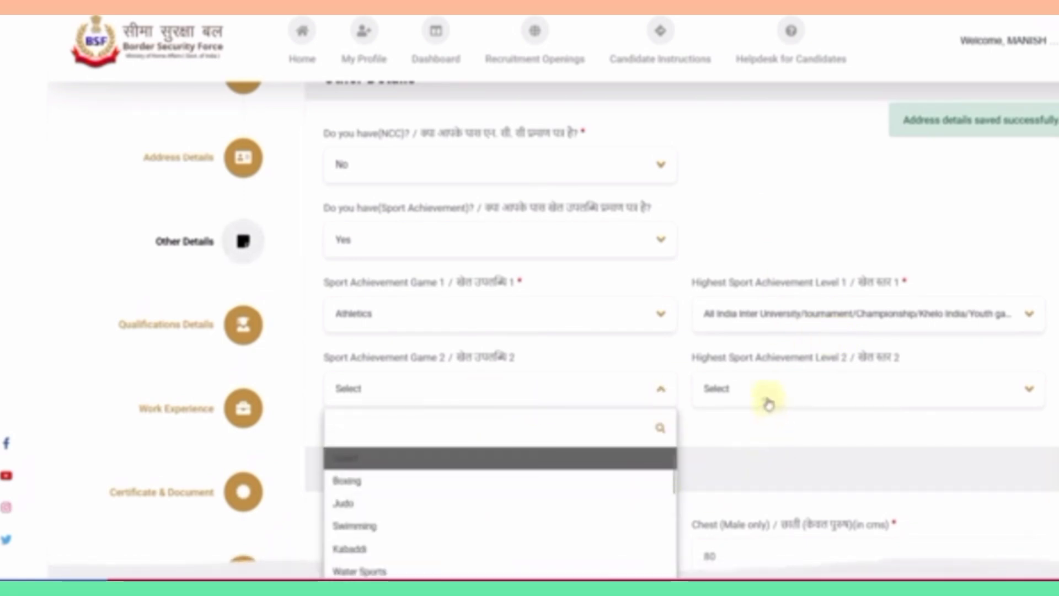
click(768, 404)
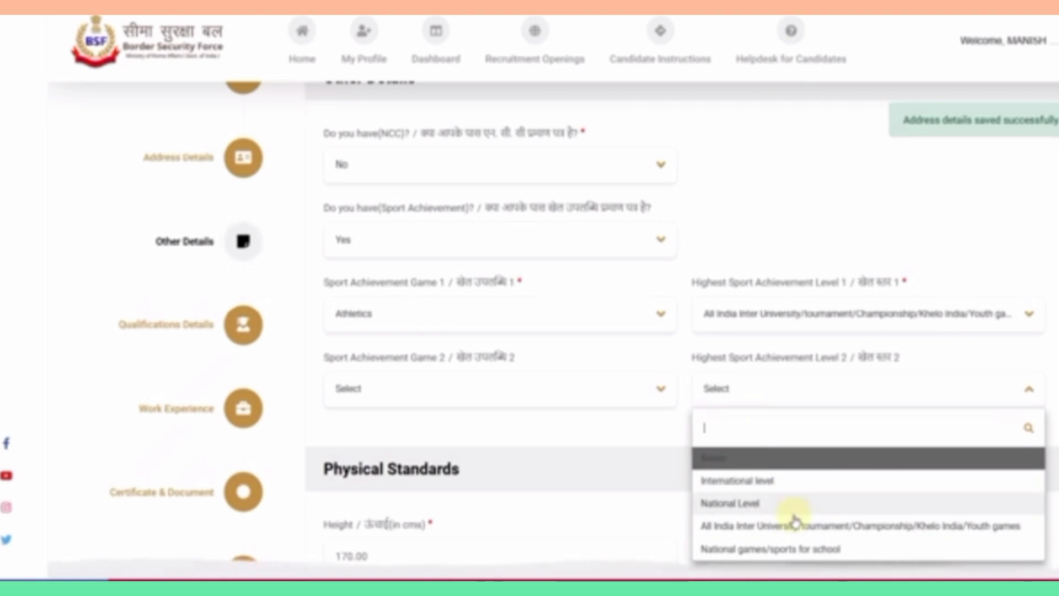
click(755, 244)
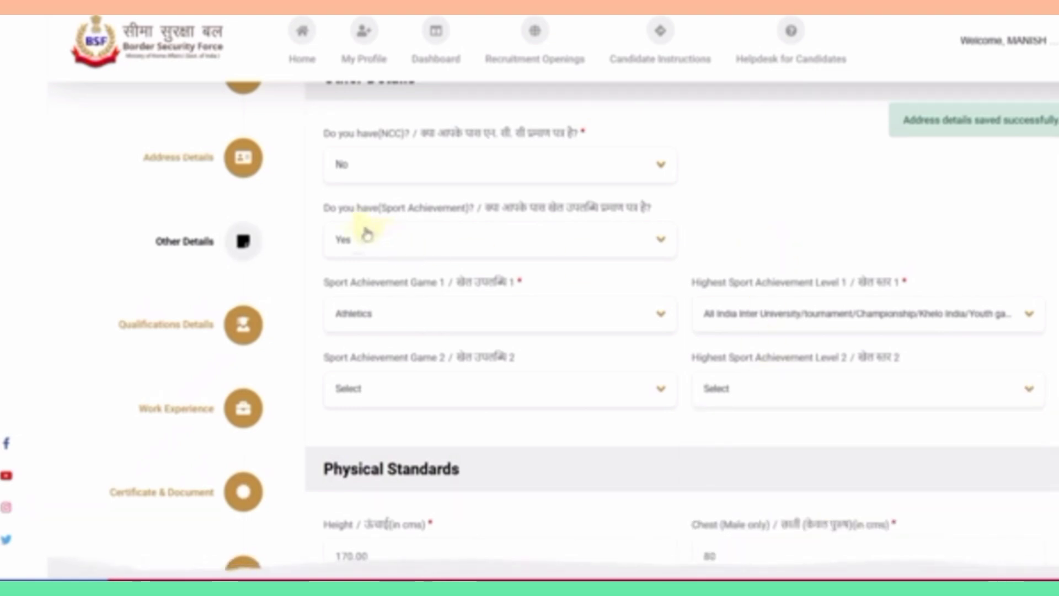
click(406, 238)
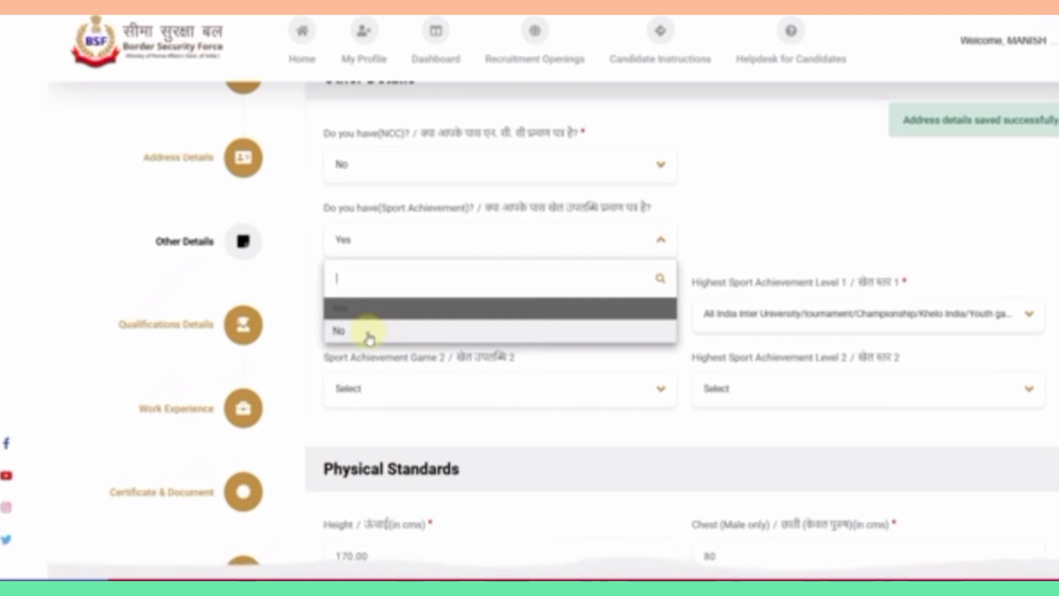
click(740, 218)
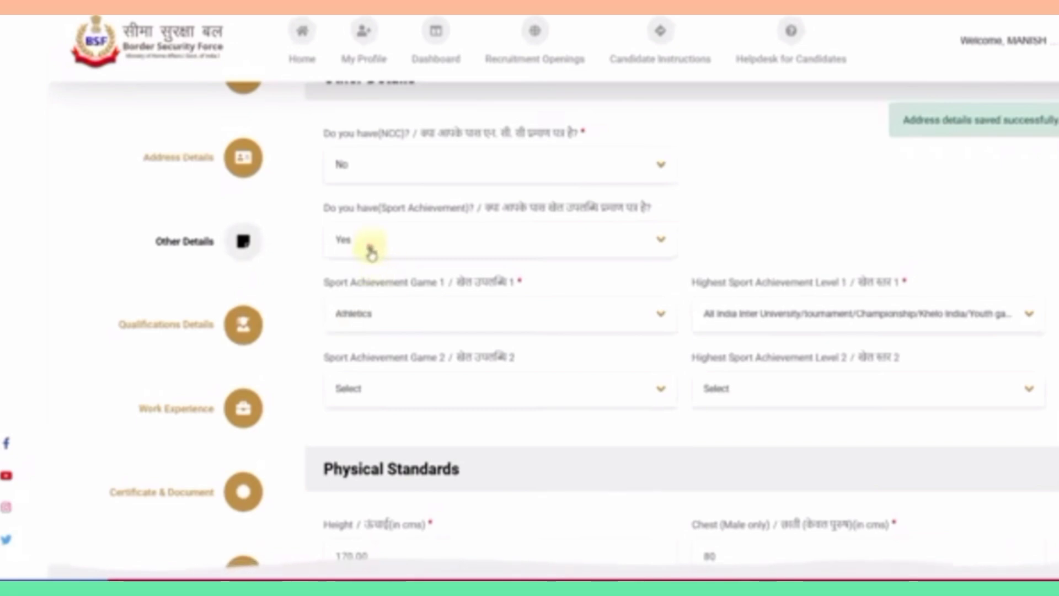
click(369, 244)
click(803, 216)
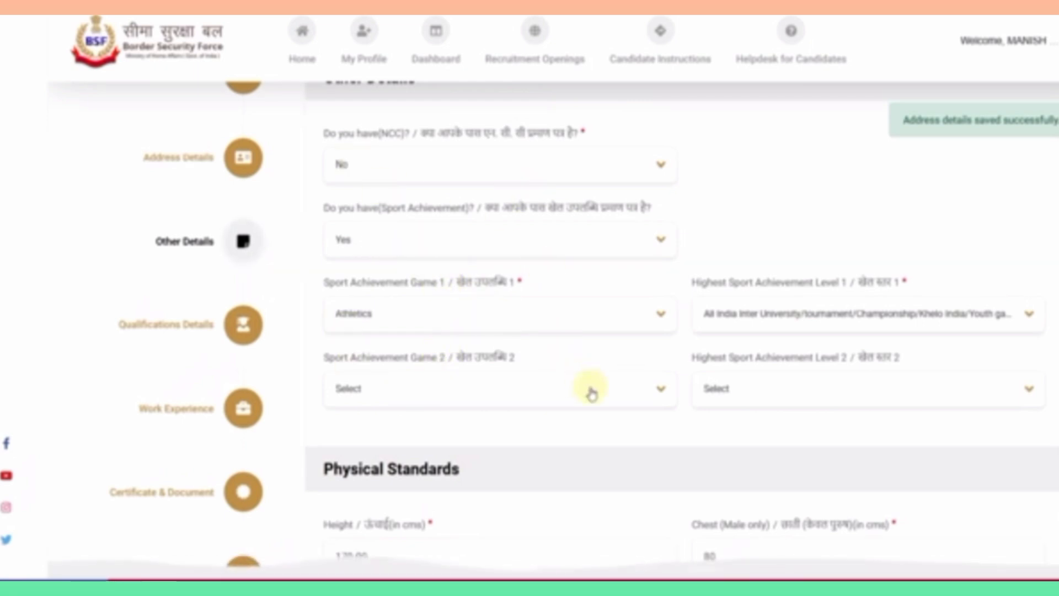
Check the height, chest and weight fields under Physical Standards and view the Black List/ Declaration questions
scroll(591, 390, down, 5)
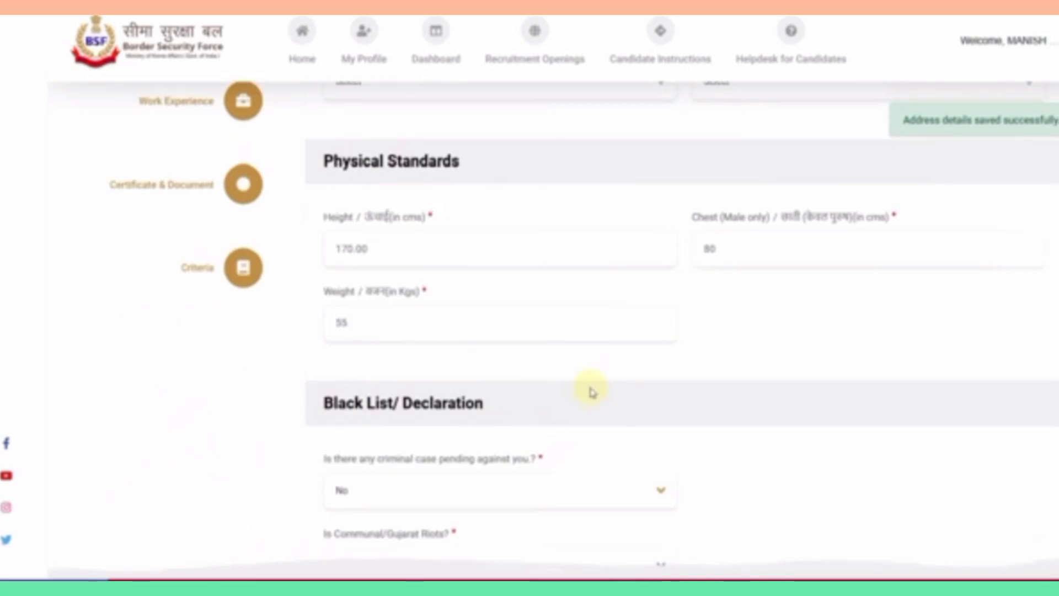
click(386, 250)
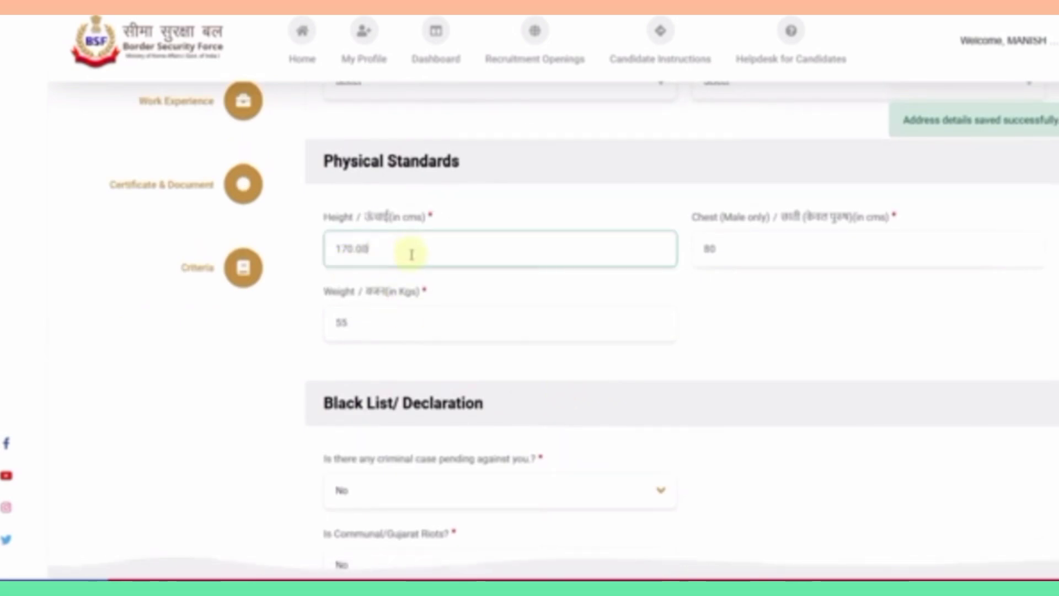
click(736, 254)
click(379, 326)
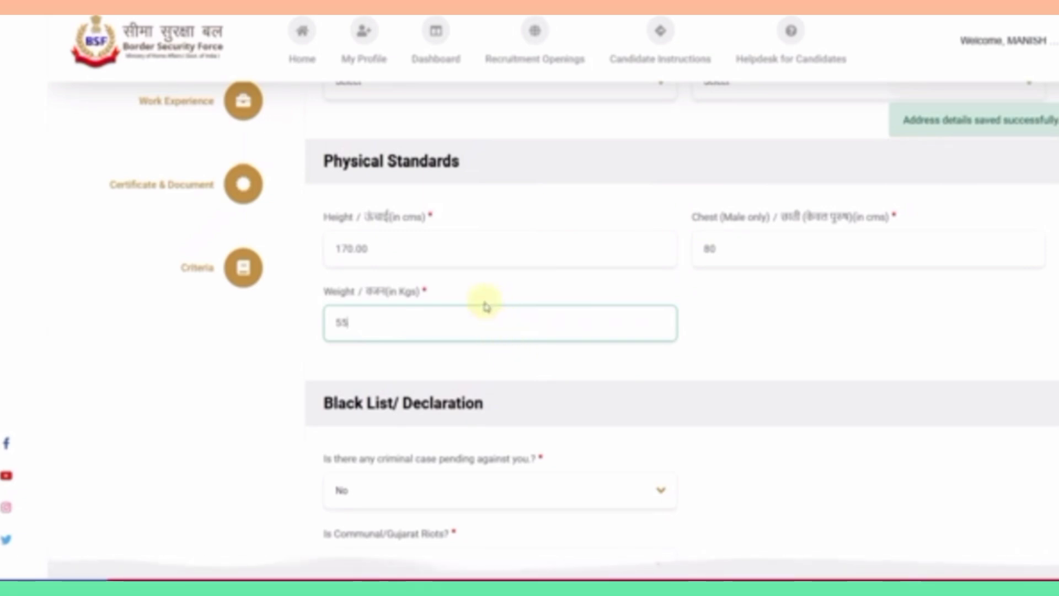
scroll(539, 307, down, 3)
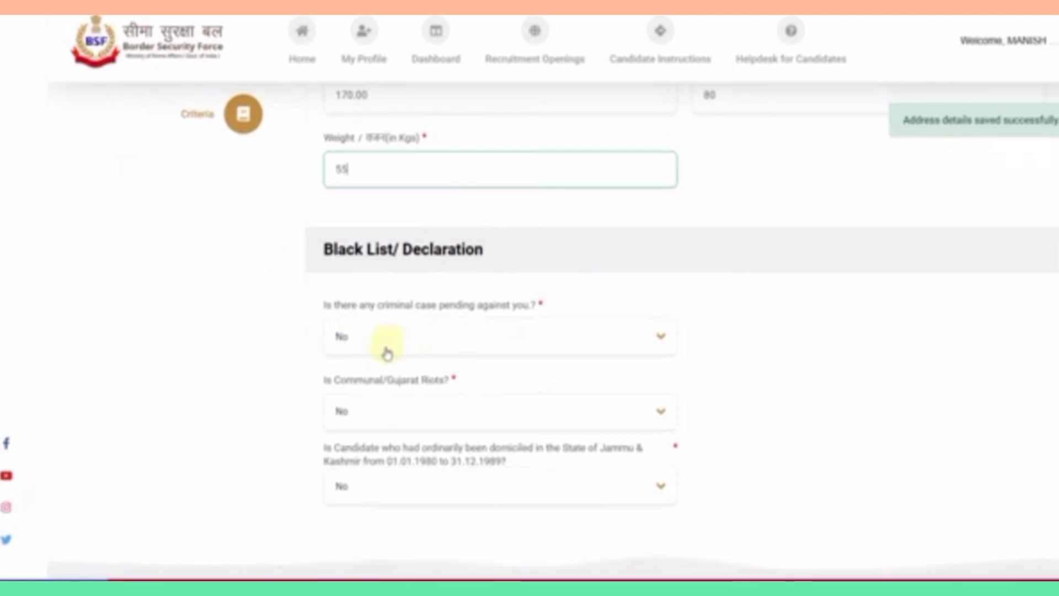
Save the other details with the declaration answers and proceed to the qualifications section
scroll(407, 352, down, 3)
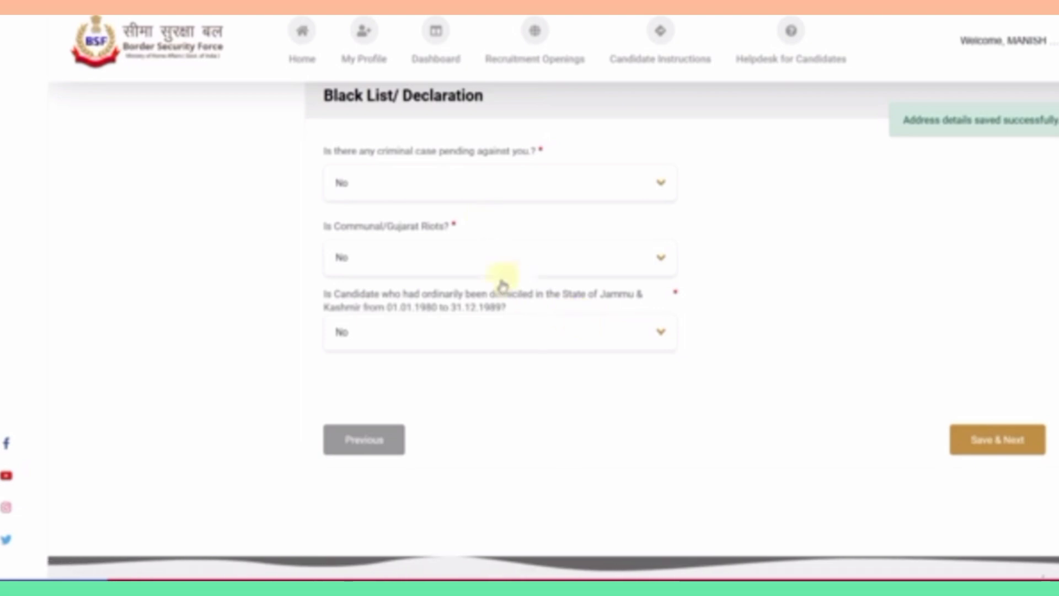
click(1008, 453)
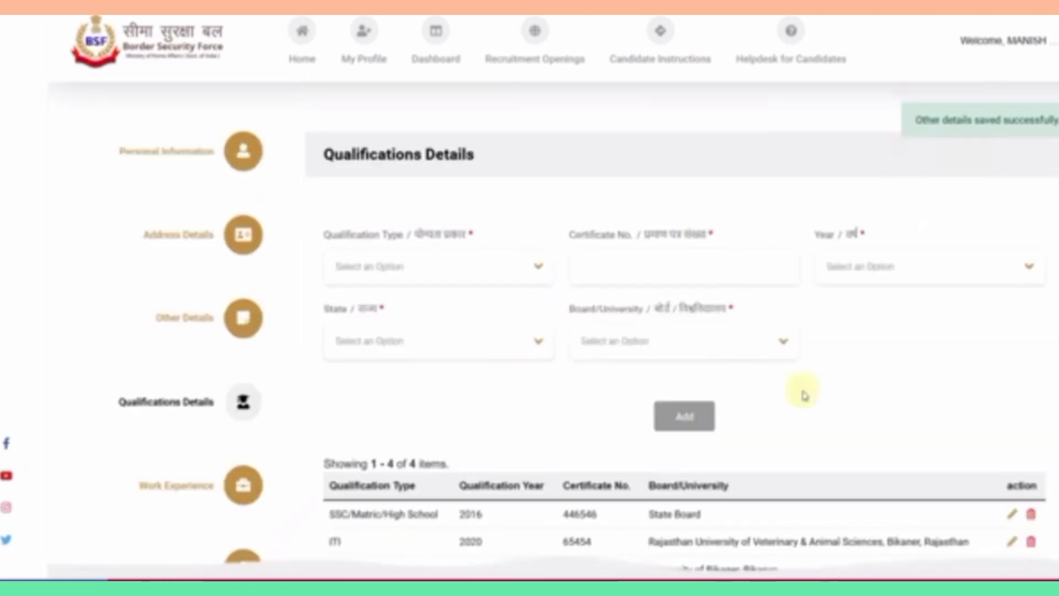
Choose SSC/Matric/High School as the qualification type and look through the year, state and board options
click(473, 276)
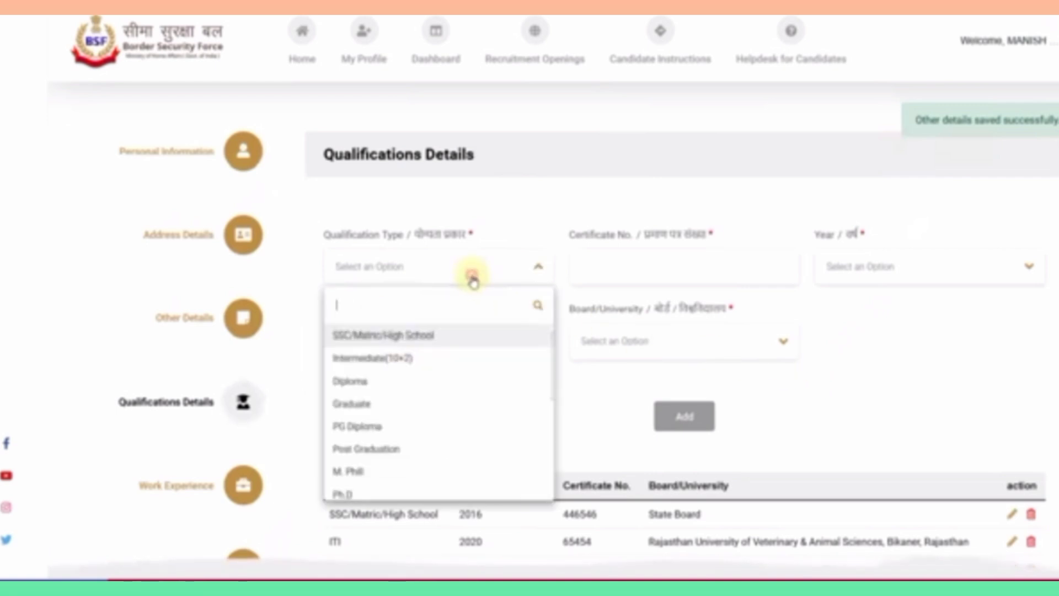
click(406, 339)
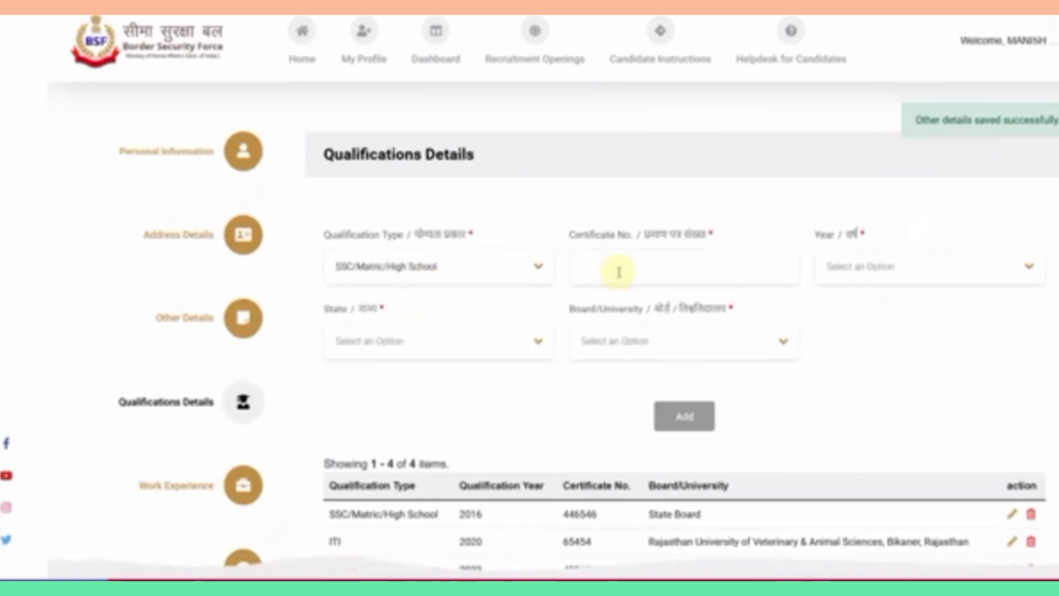
click(595, 270)
click(890, 269)
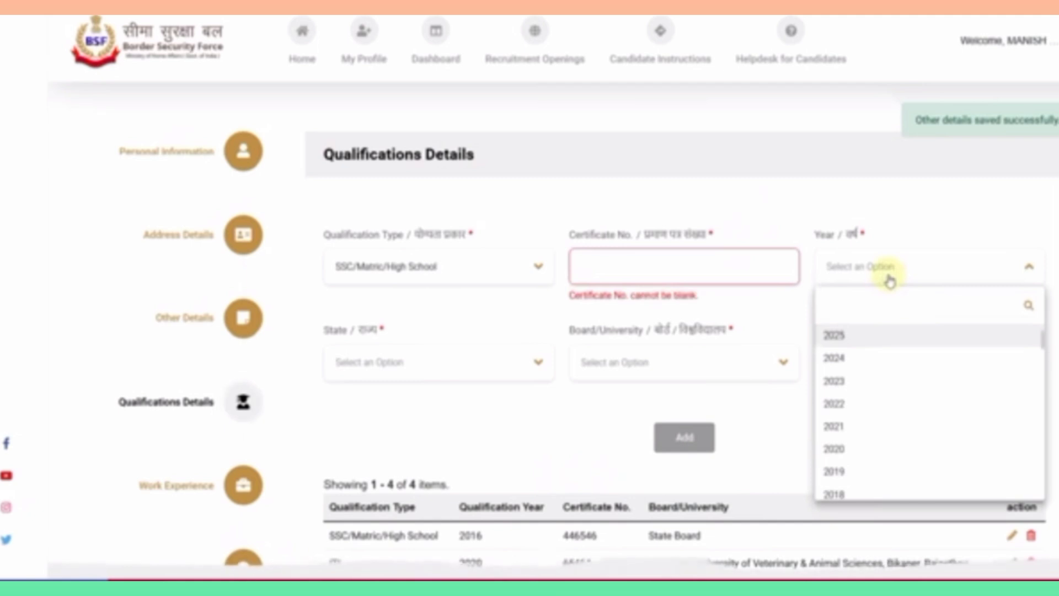
click(418, 370)
click(607, 365)
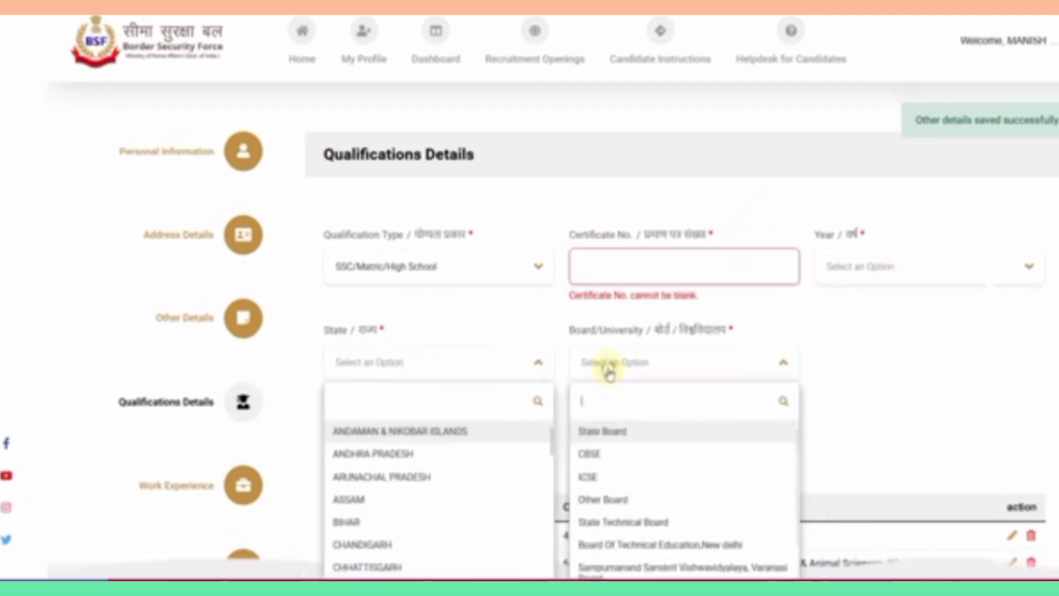
scroll(704, 435, down, 2)
scroll(670, 361, down, 1)
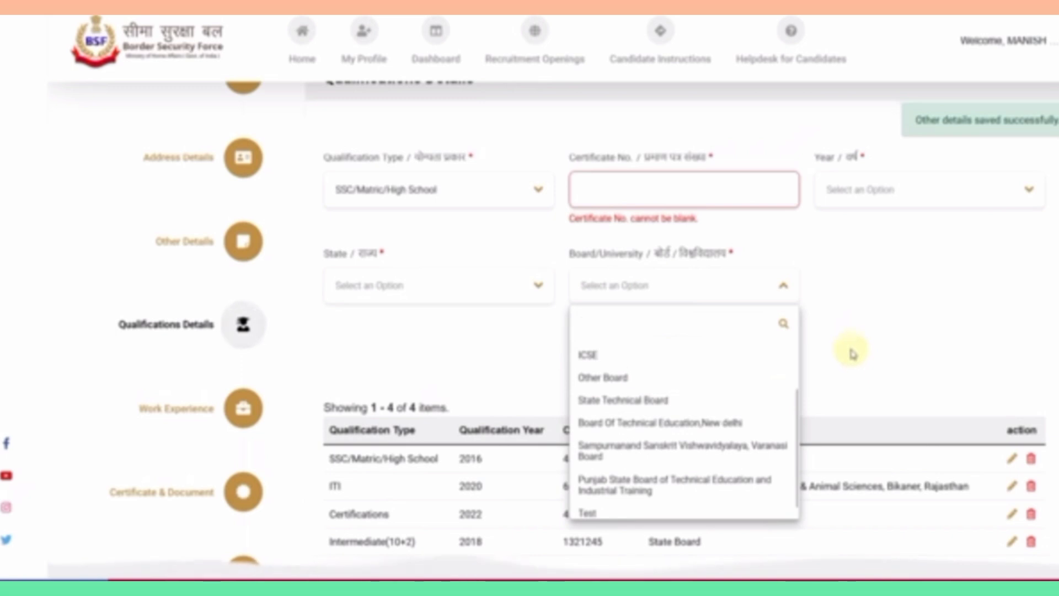
click(851, 353)
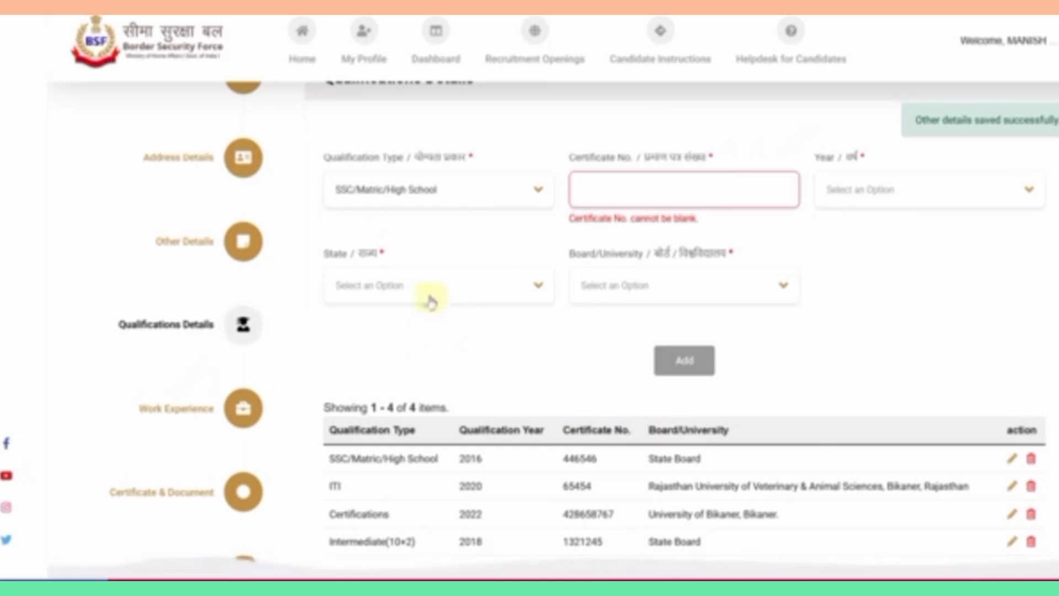
Change the qualification type to Intermediate(10+2) and check the year, state and board fields
click(407, 204)
click(377, 282)
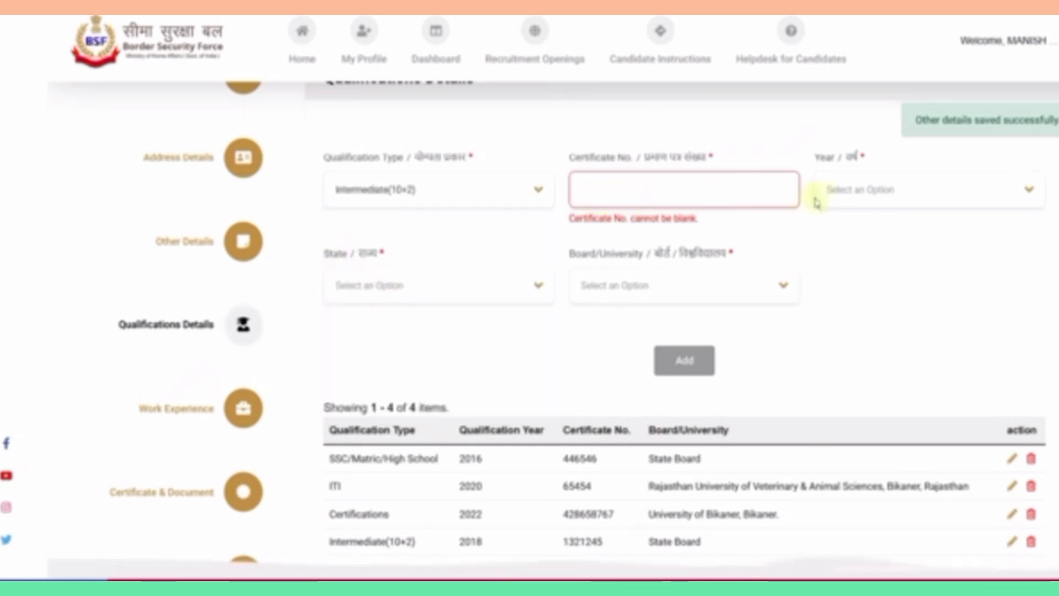
click(833, 207)
click(445, 282)
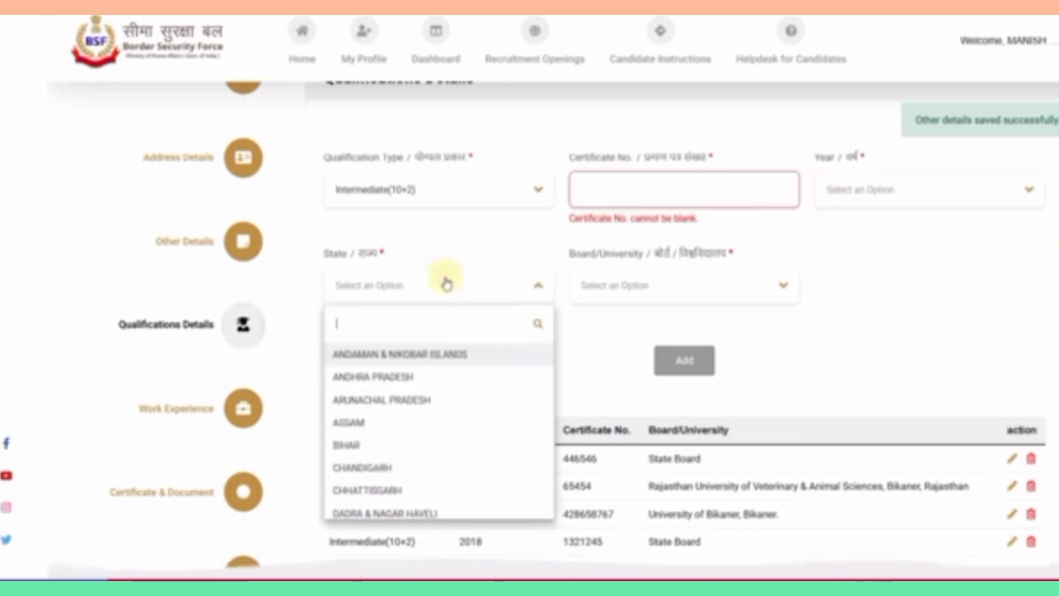
click(671, 301)
click(875, 300)
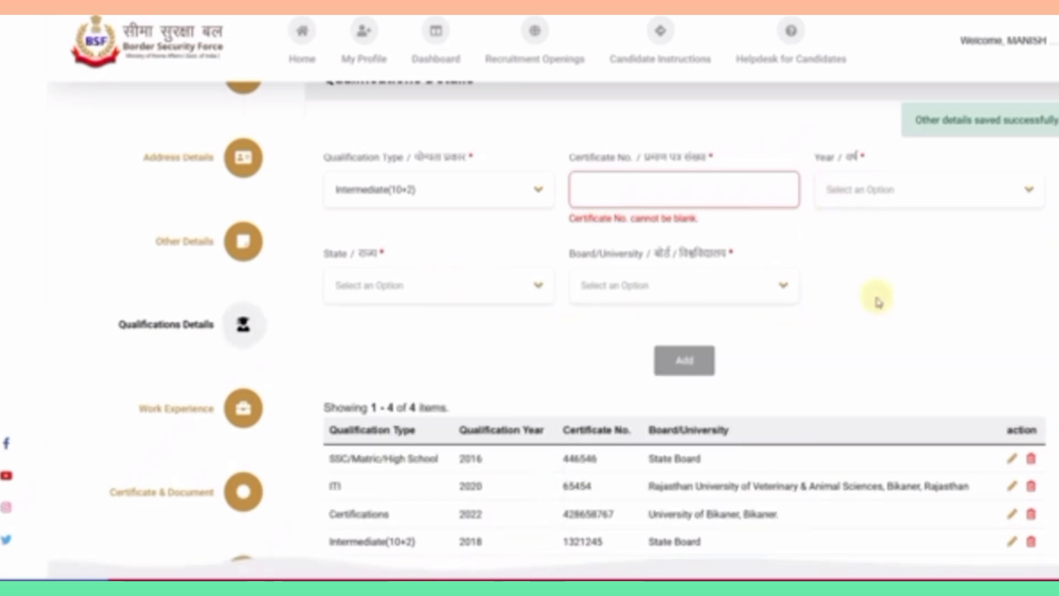
Try a qualification entry with type ITI and state RAJASTHAN, checking the year and board fields
click(433, 206)
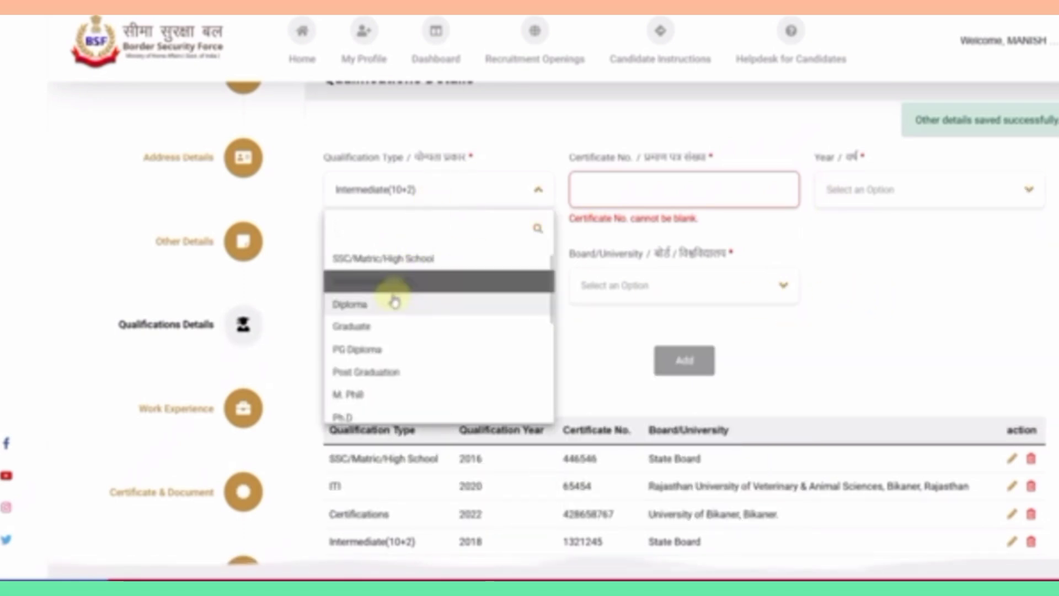
scroll(358, 350, down, 2)
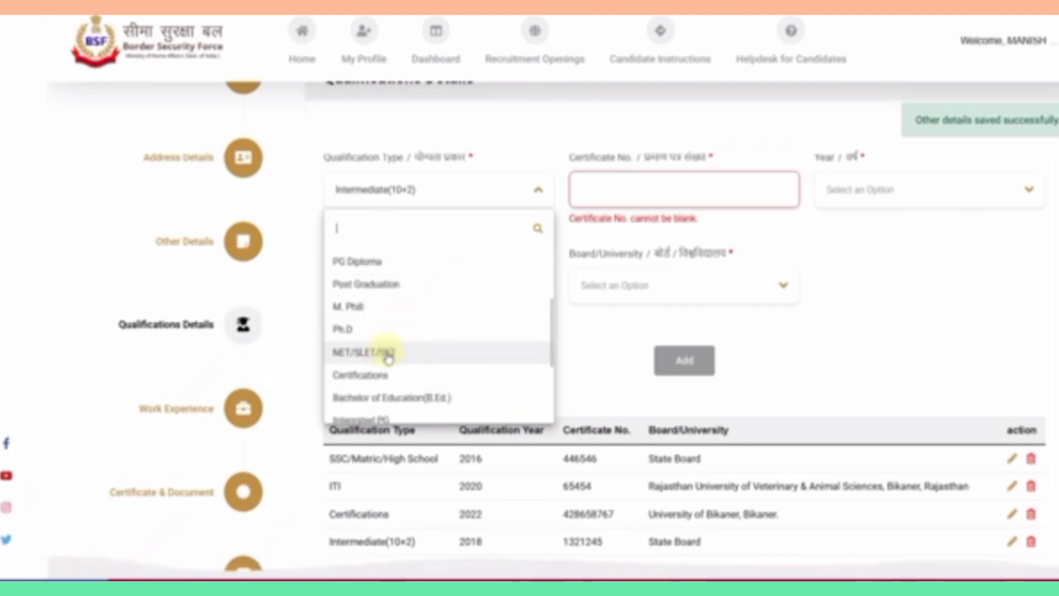
scroll(383, 350, down, 2)
scroll(373, 350, down, 1)
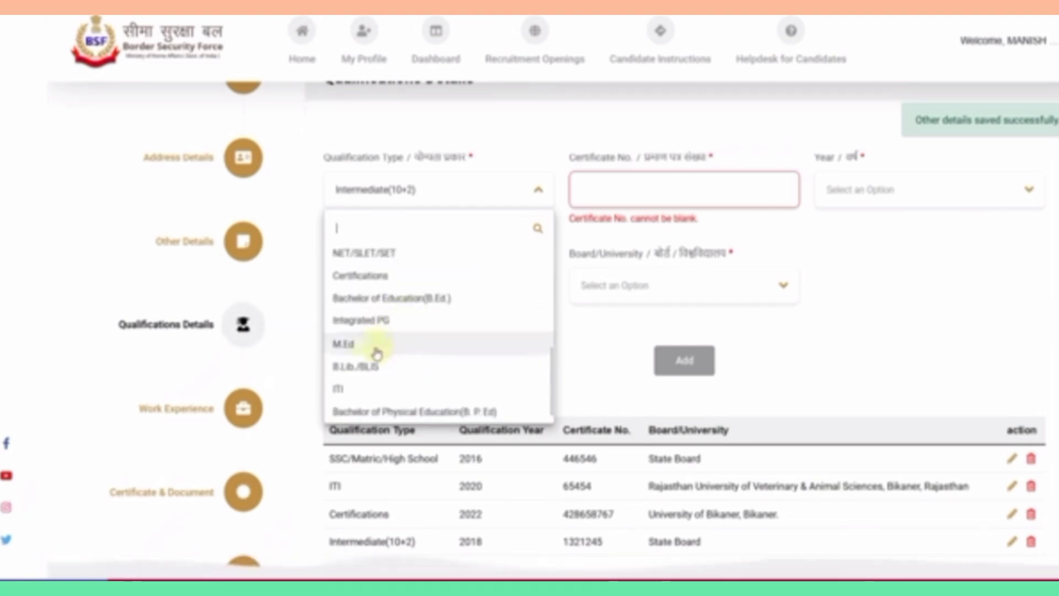
click(395, 385)
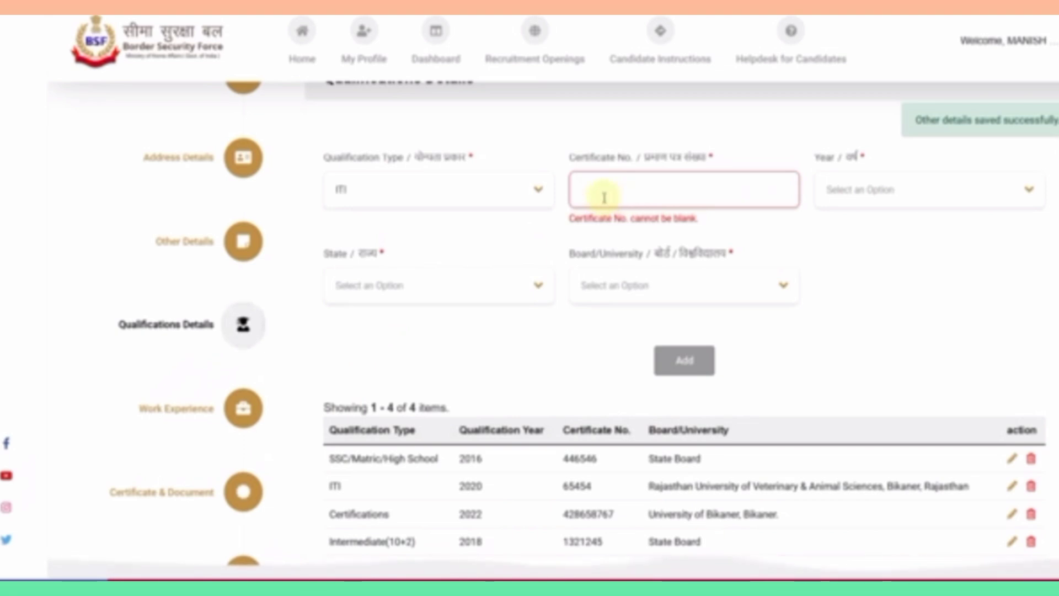
click(836, 194)
click(442, 290)
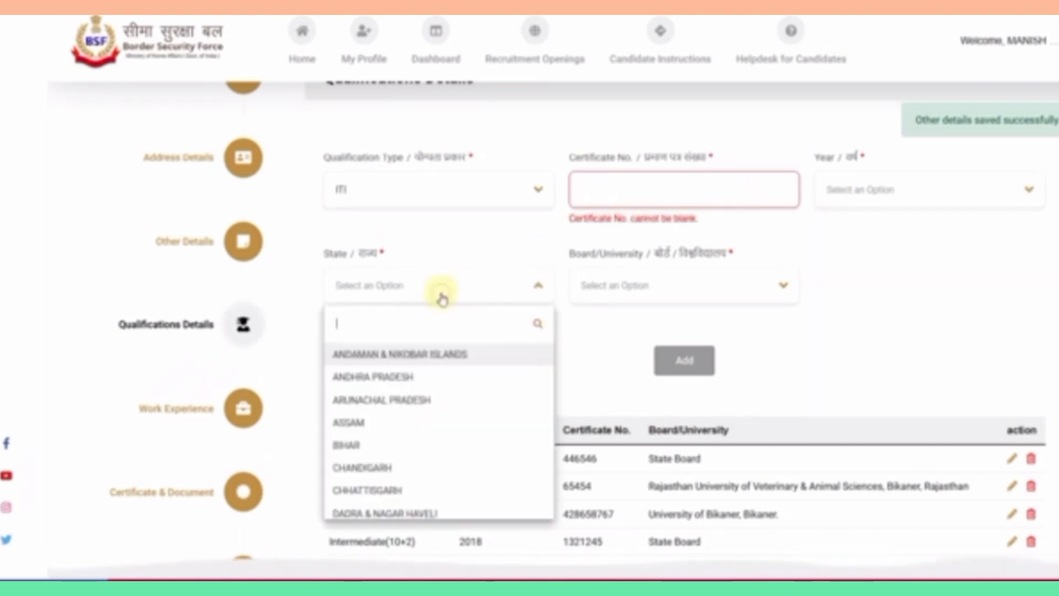
click(642, 279)
click(843, 276)
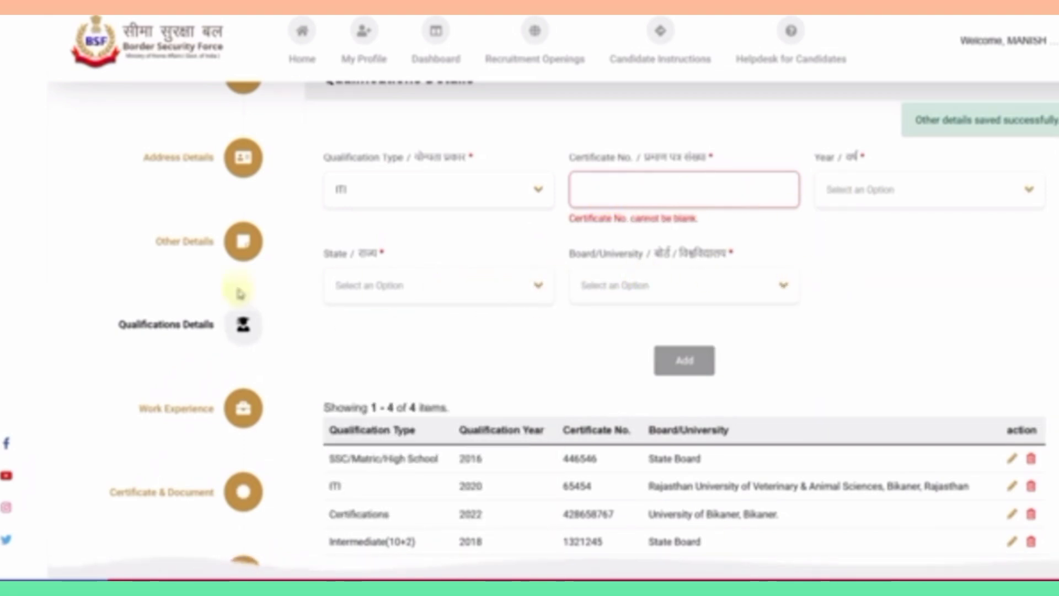
click(462, 290)
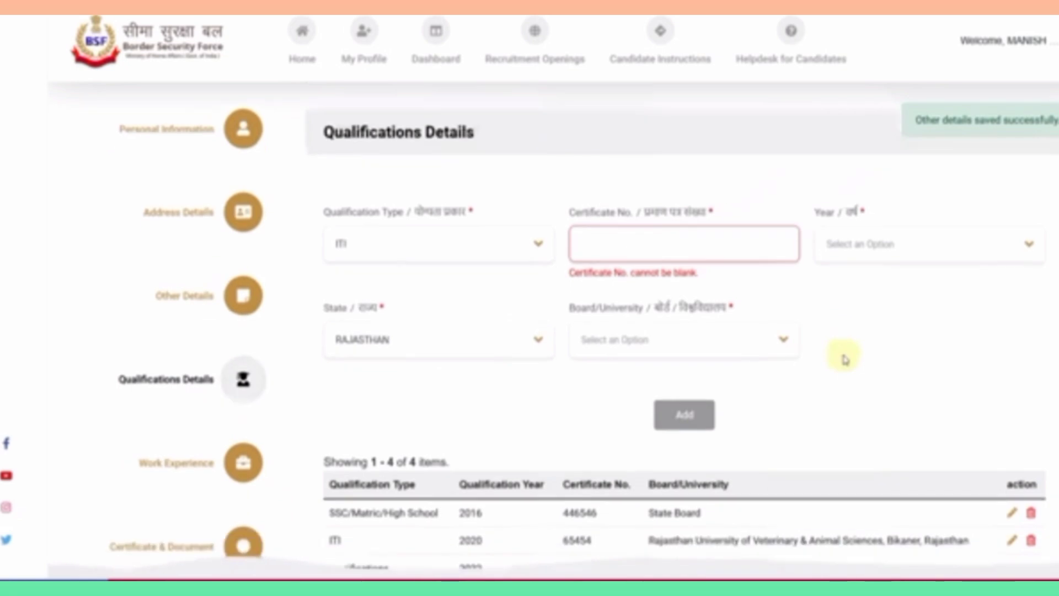
Review the list of added qualifications and proceed to the work experience section
scroll(842, 355, down, 2)
scroll(1011, 279, down, 3)
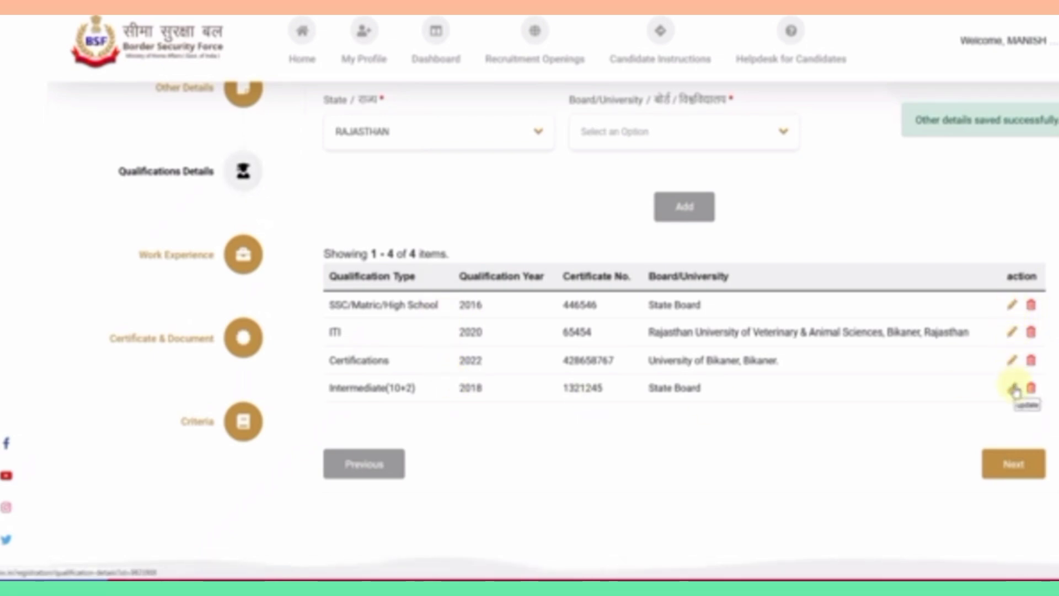
click(1011, 462)
Try answering Yes to the employment question, check the employment fields, and set the answer back to No
click(430, 253)
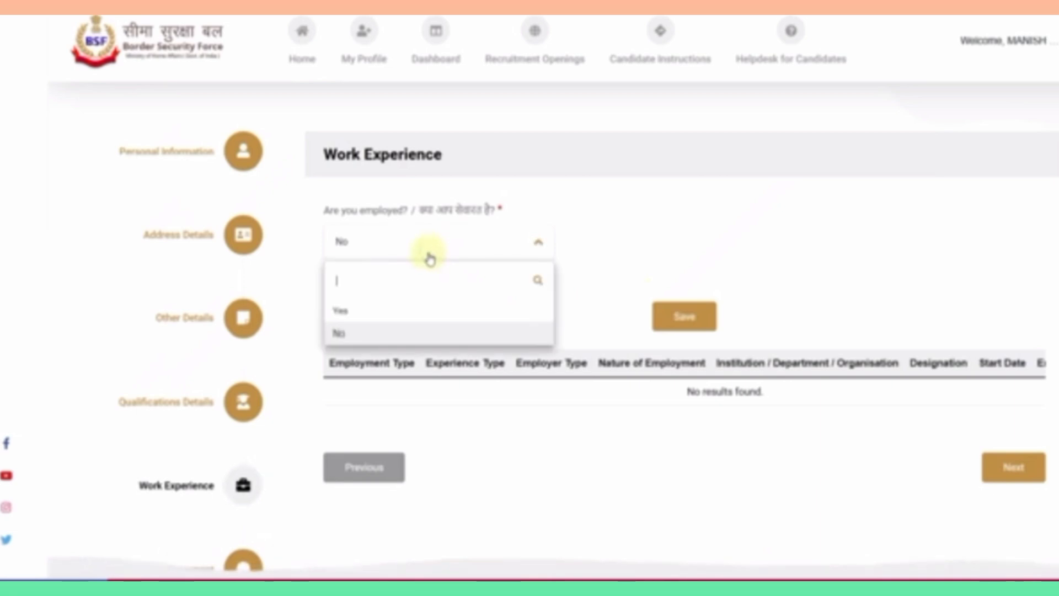
click(417, 312)
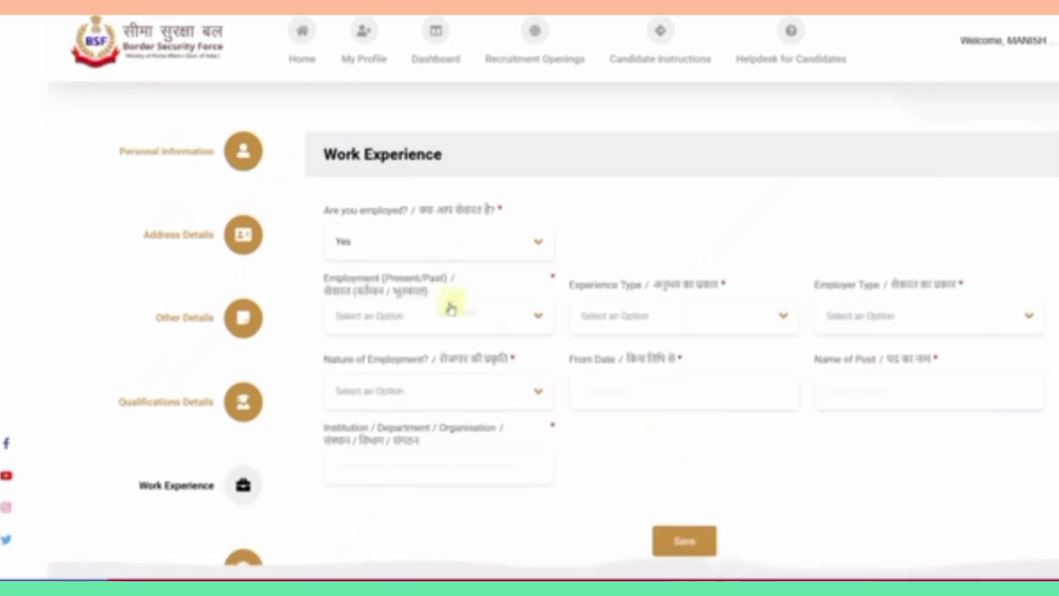
click(376, 249)
click(367, 336)
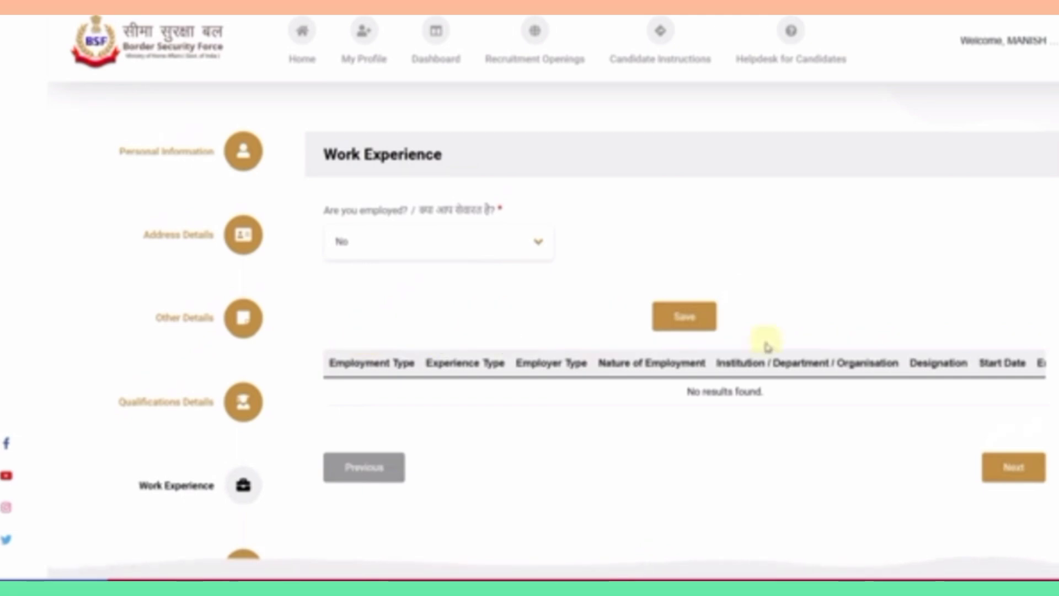